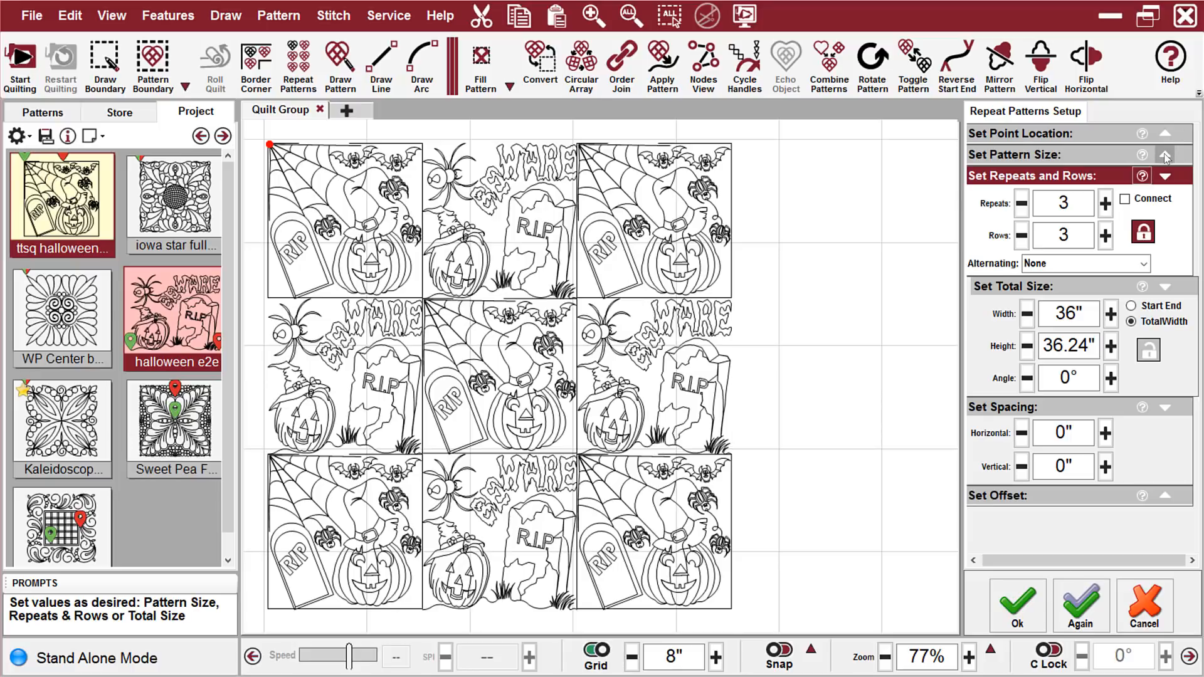
Set the individual pattern angle to 45° for the repeated Halloween blocks
{"action": "left_click", "coordinate": [1165, 156]}
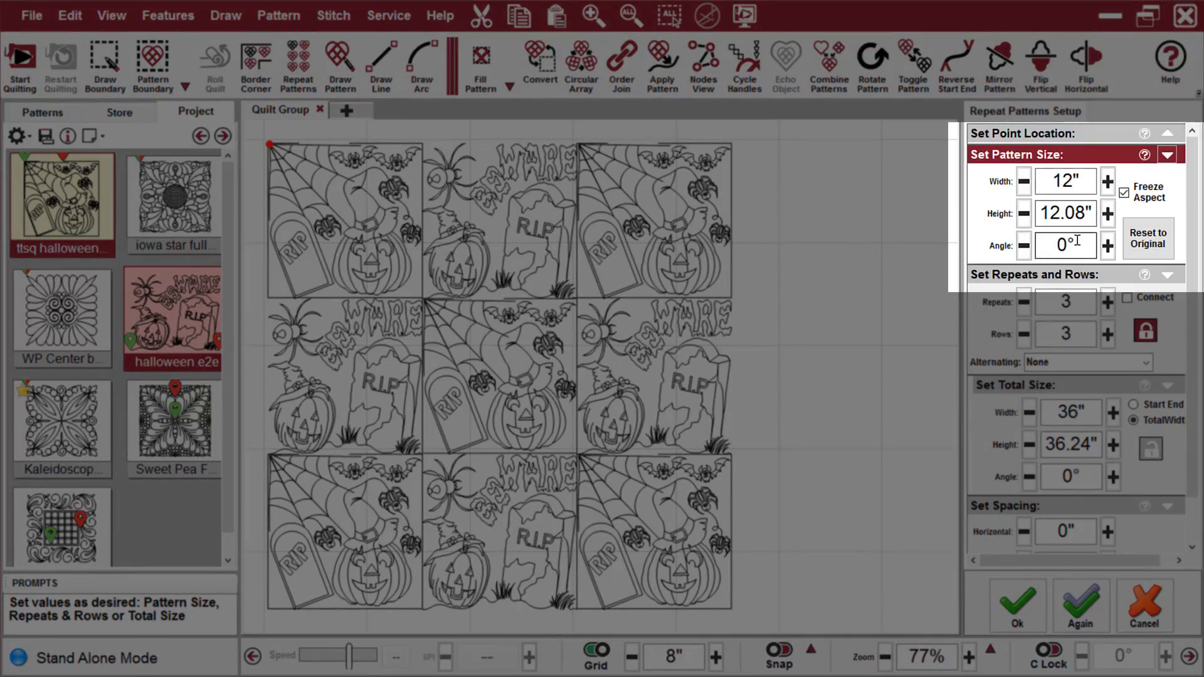
{"action": "left_click_drag", "start_coordinate": [1077, 243], "coordinate": [1055, 244]}
{"action": "type", "text": "45"}
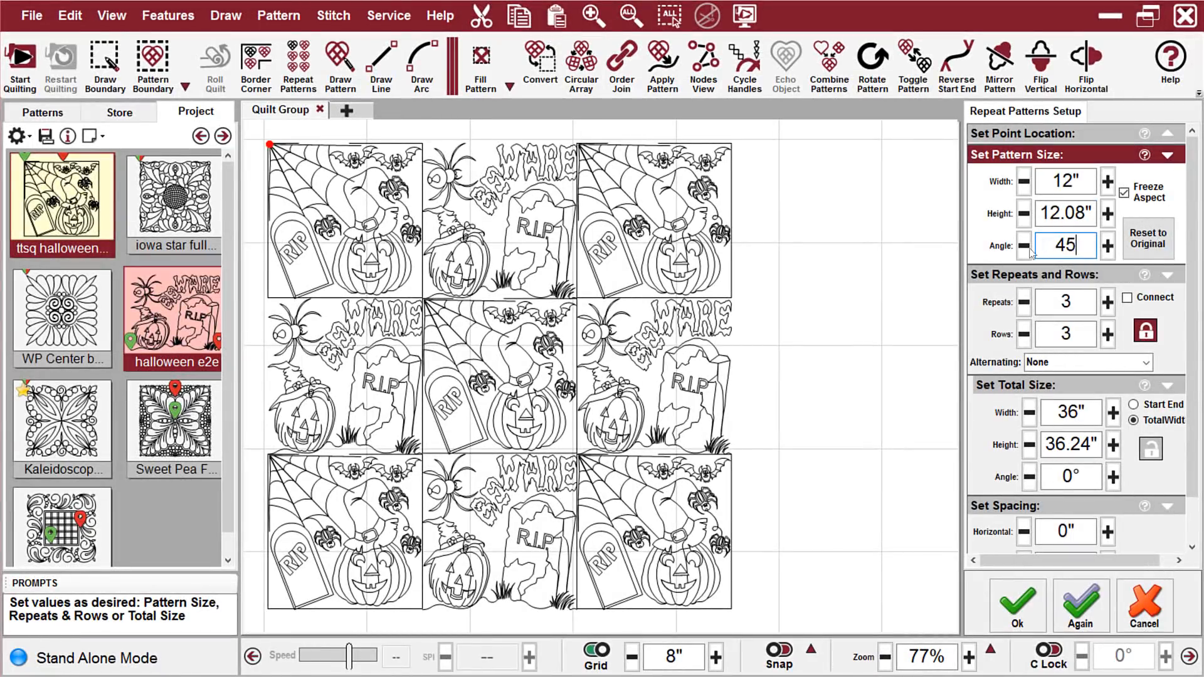
{"action": "key", "text": "Tab"}
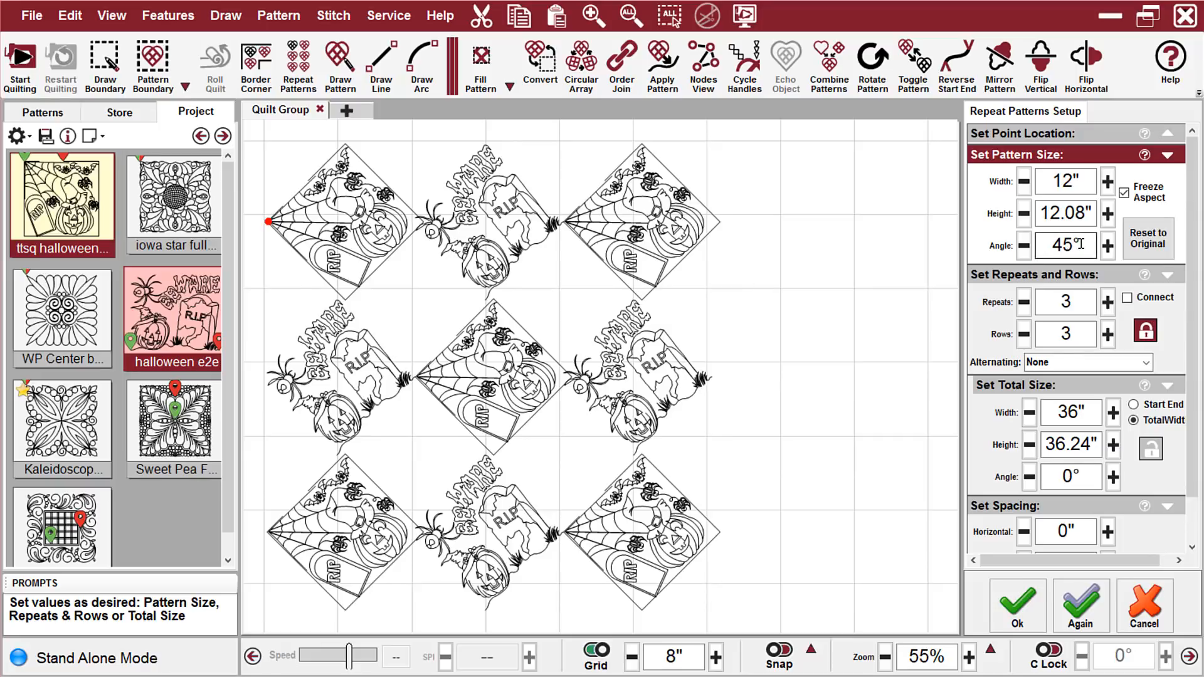
Return the individual pattern angle to 0°
{"action": "left_click_drag", "start_coordinate": [1082, 244], "coordinate": [1049, 244]}
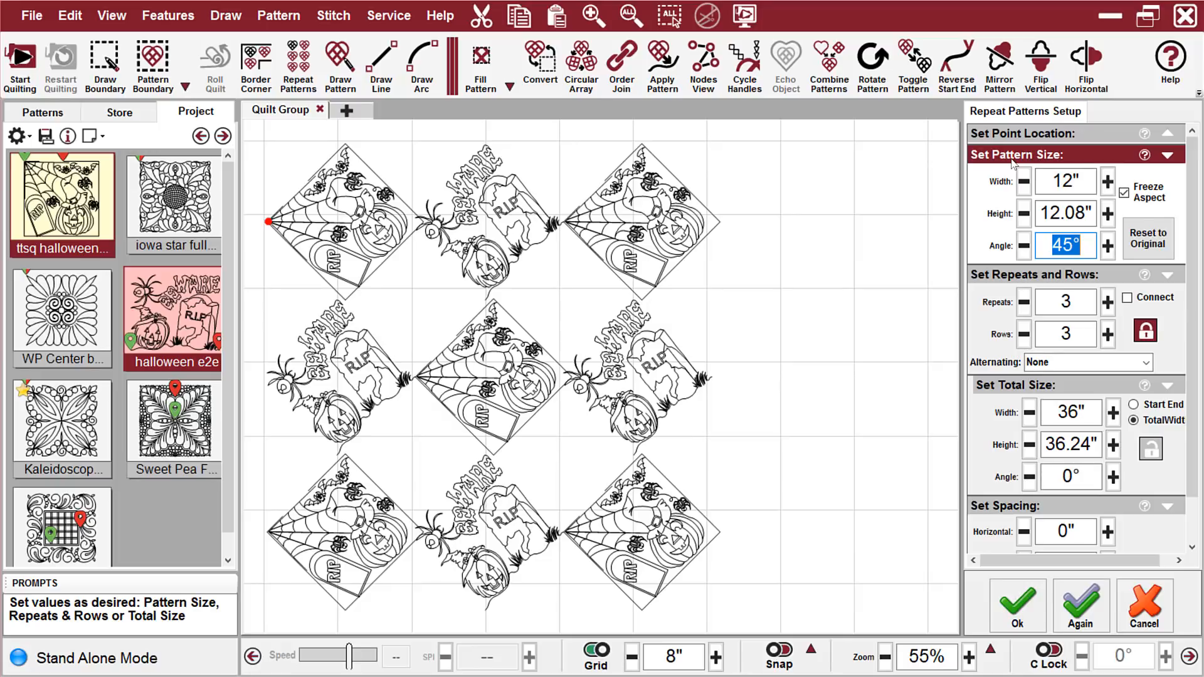
{"action": "type", "text": "0"}
{"action": "key", "text": "Return"}
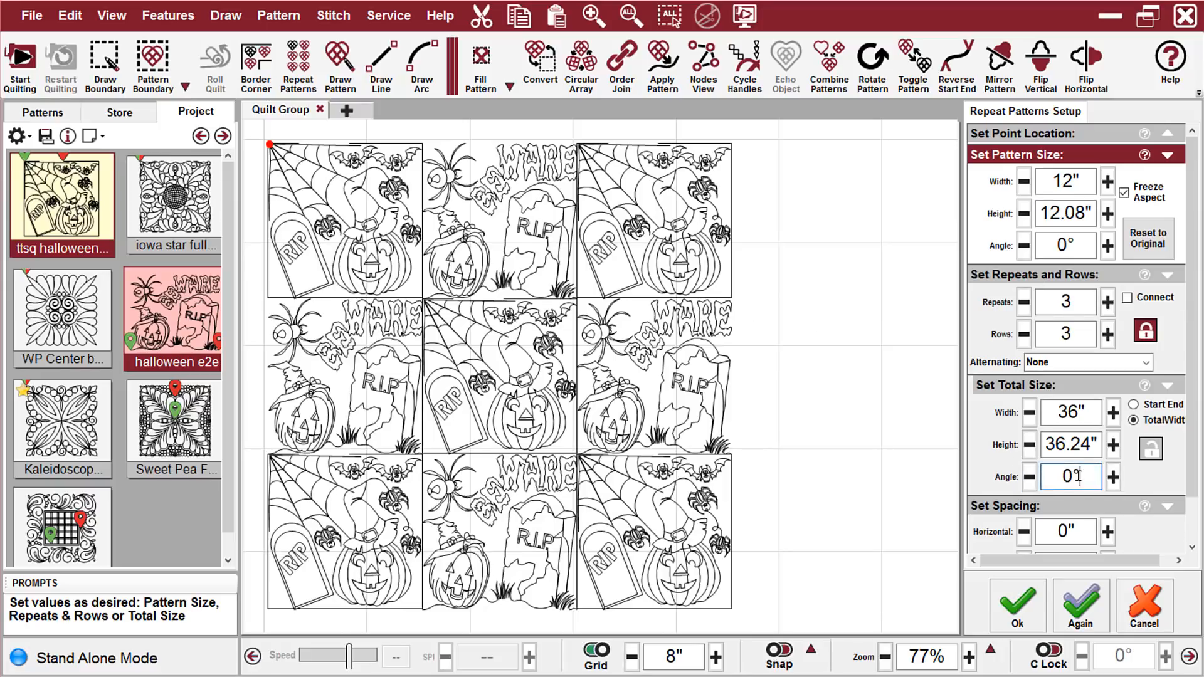
Set the angle of the whole repeat layout to 45° in its total size settings
{"action": "double_click", "coordinate": [1060, 477]}
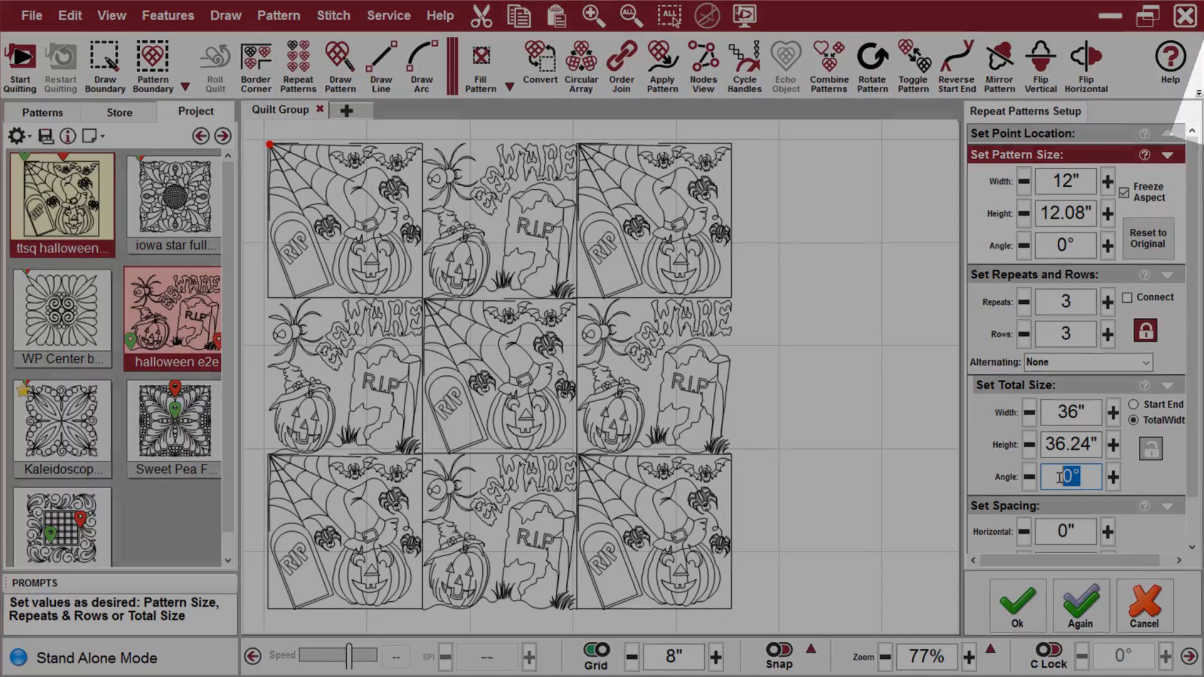
{"action": "type", "text": "45"}
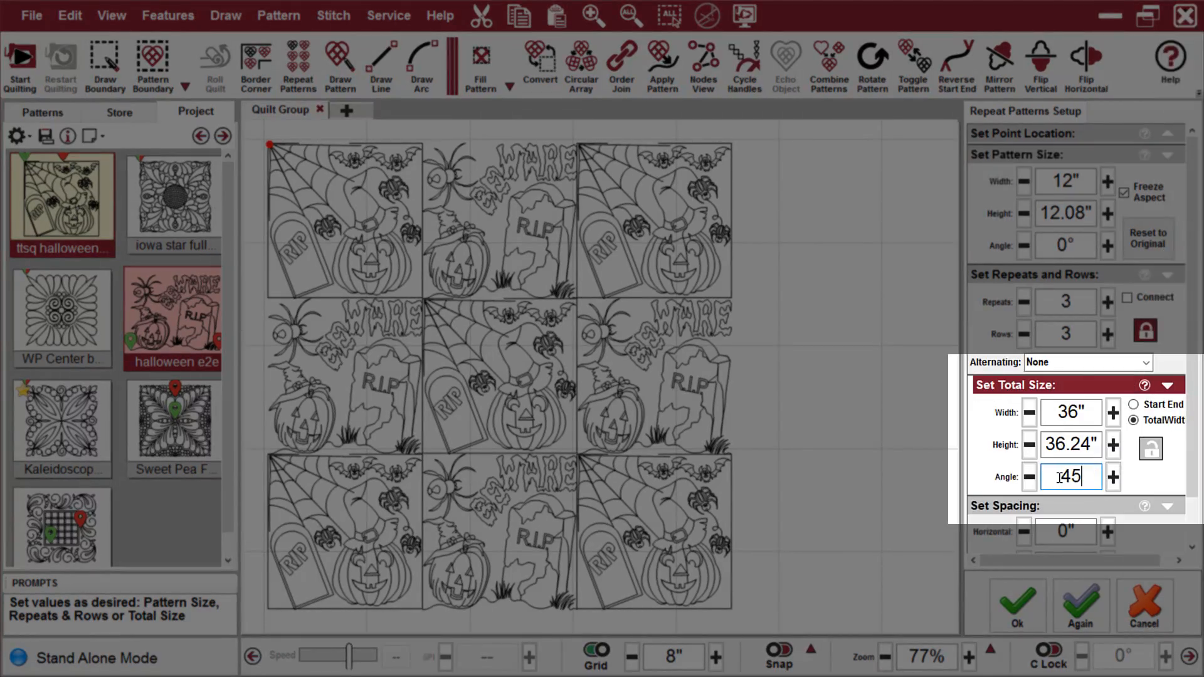
{"action": "key", "text": "Return"}
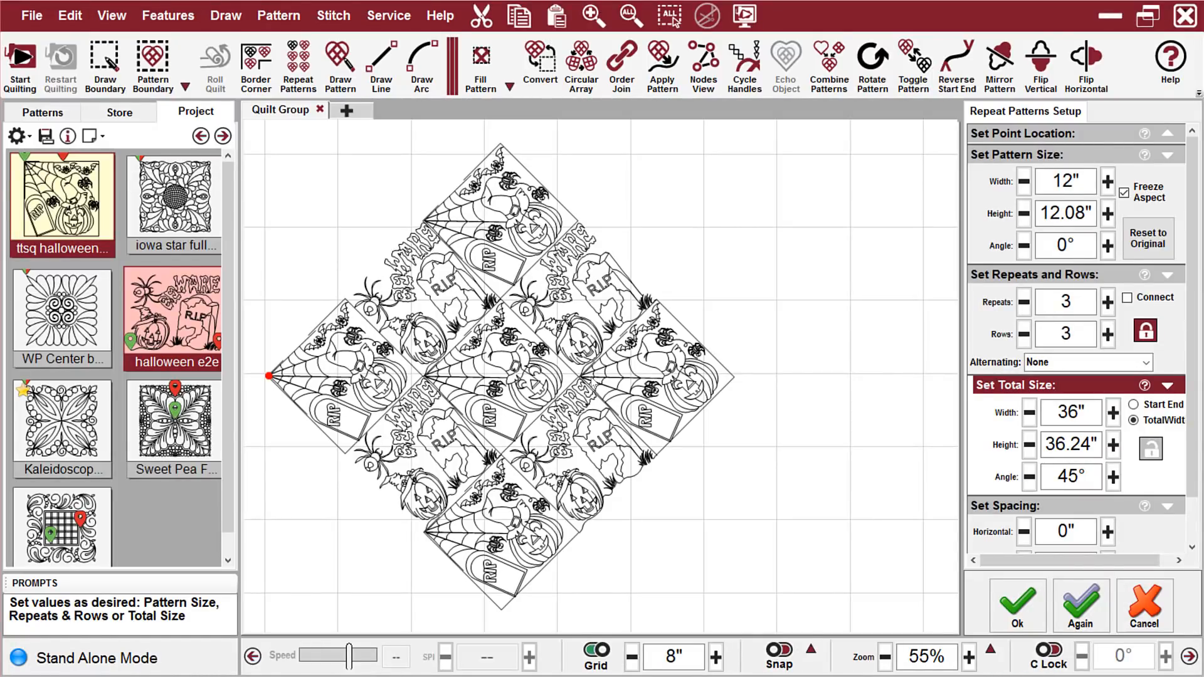
Return the whole layout's total size angle to 0°
{"action": "left_click_drag", "start_coordinate": [1088, 479], "coordinate": [1058, 480]}
{"action": "type", "text": "0"}
{"action": "key", "text": "Return"}
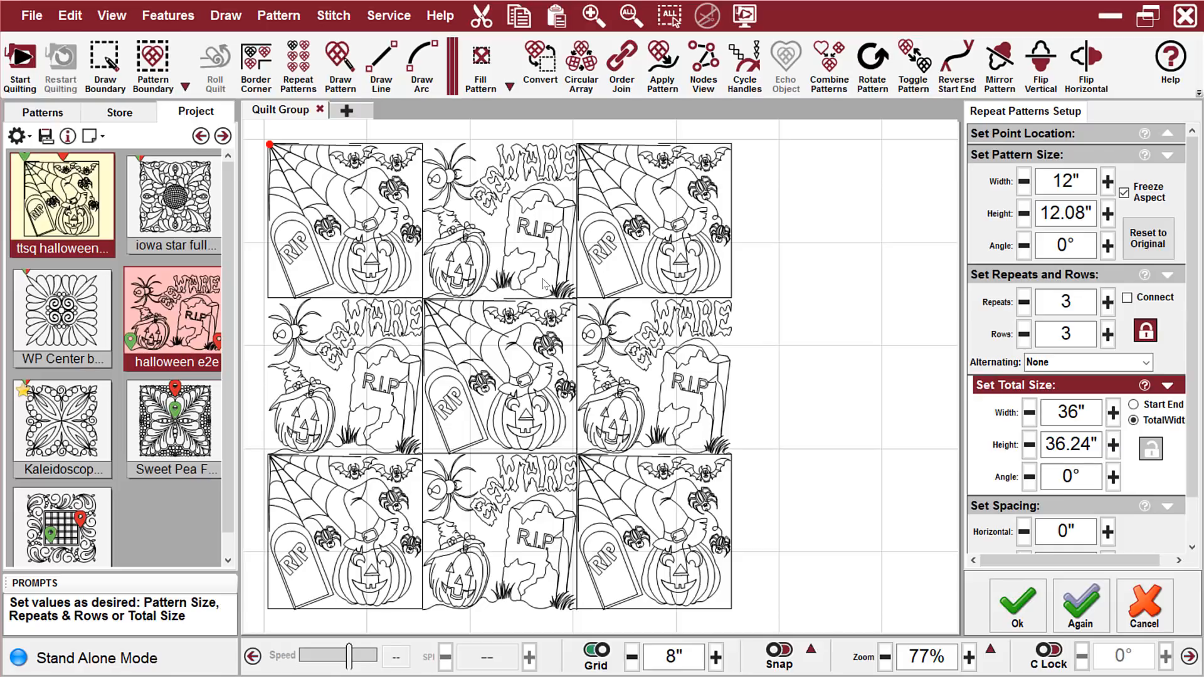
Accept the Halloween repeat layout and add a new quilt group
{"action": "left_click", "coordinate": [1017, 621]}
{"action": "left_click", "coordinate": [350, 110]}
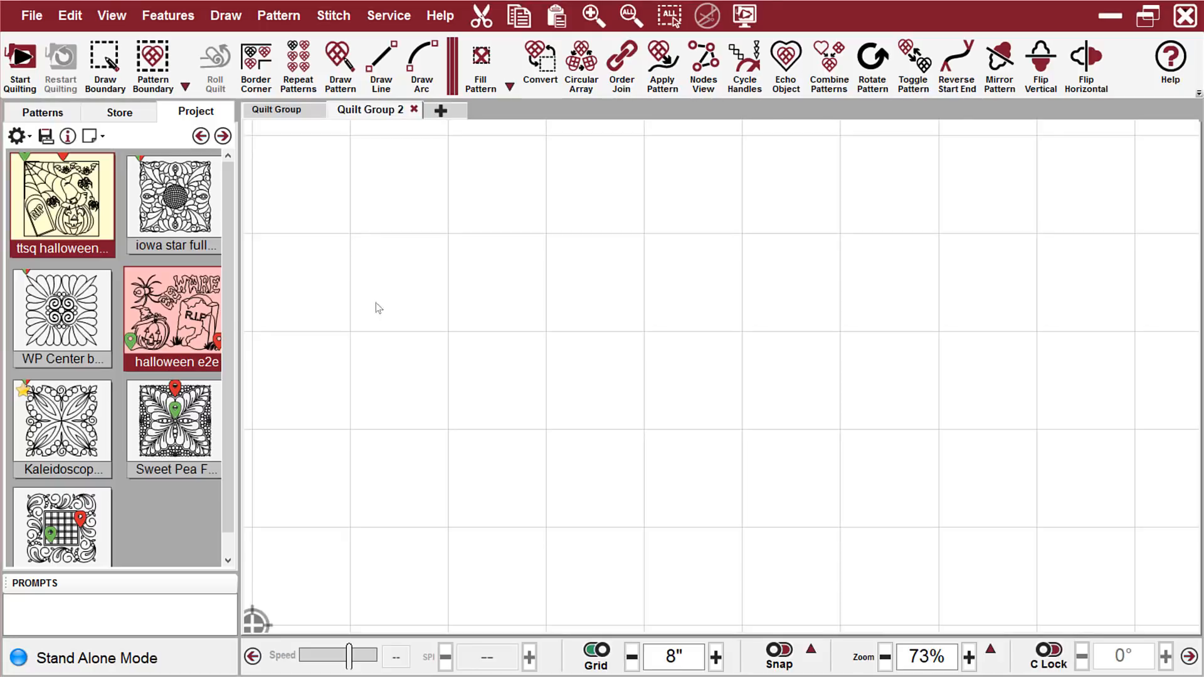
Place the WP Center blk 1 pattern in the empty quilt group
{"action": "left_click", "coordinate": [49, 309]}
{"action": "left_click_drag", "start_coordinate": [49, 308], "coordinate": [500, 289]}
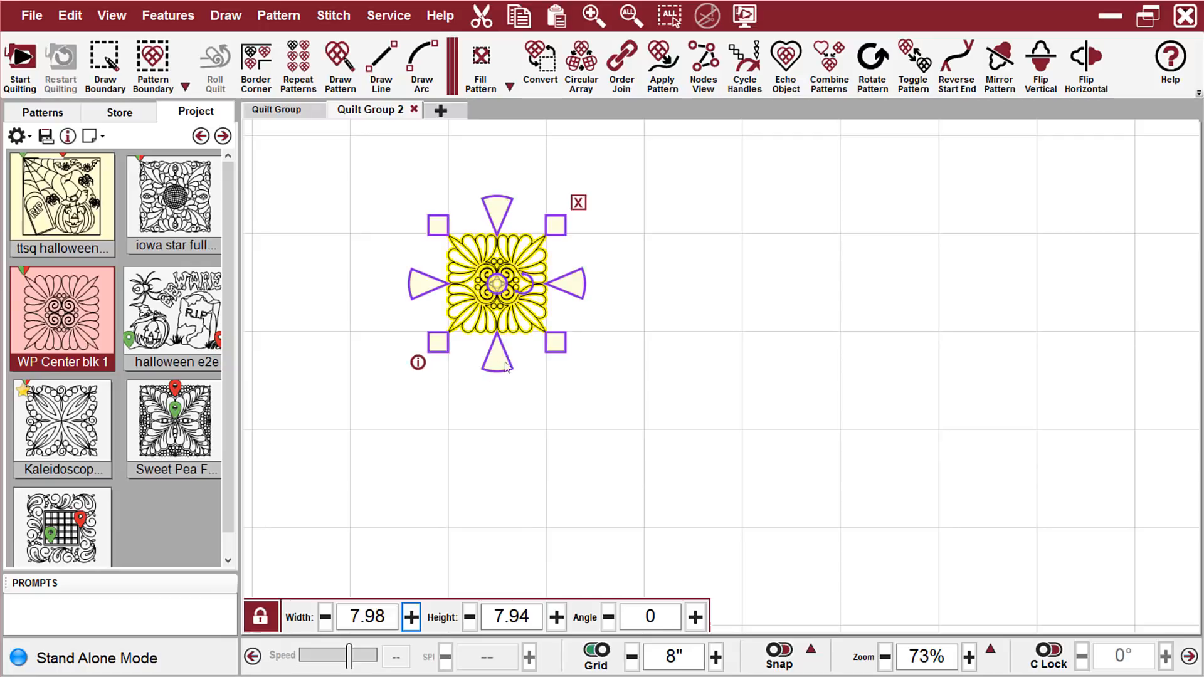
{"action": "left_click", "coordinate": [513, 398]}
{"action": "scroll", "coordinate": [530, 352], "scroll_direction": "up", "scroll_amount": 3}
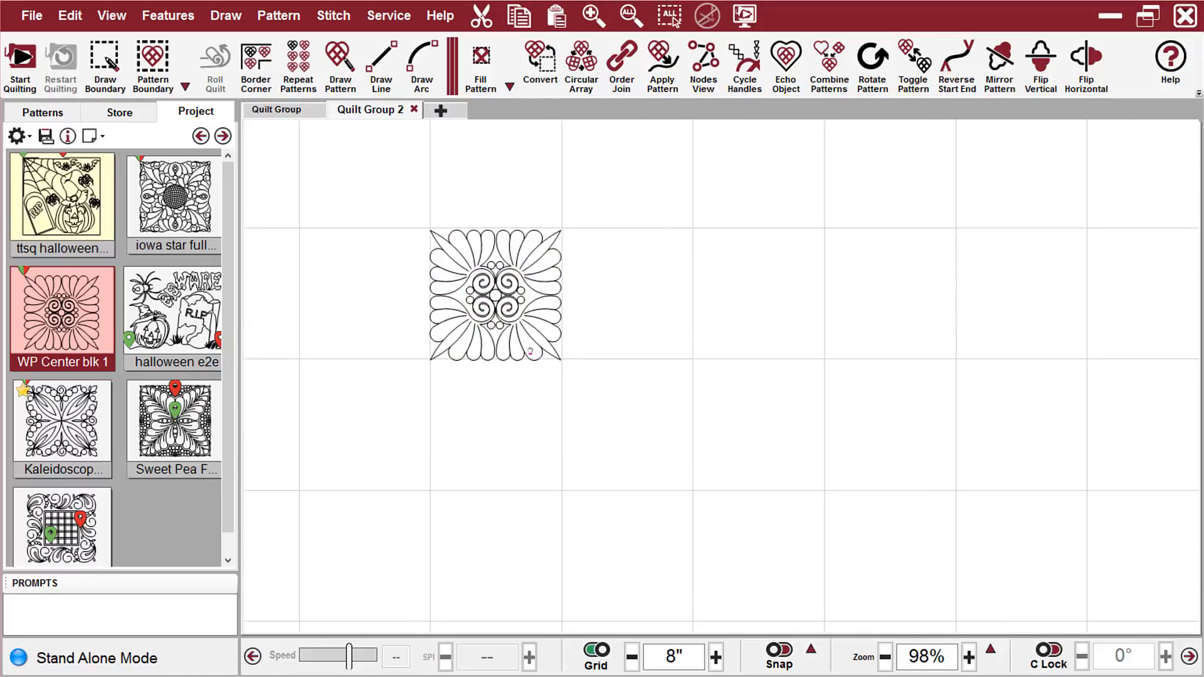
{"action": "scroll", "coordinate": [530, 352], "scroll_direction": "up", "scroll_amount": 5}
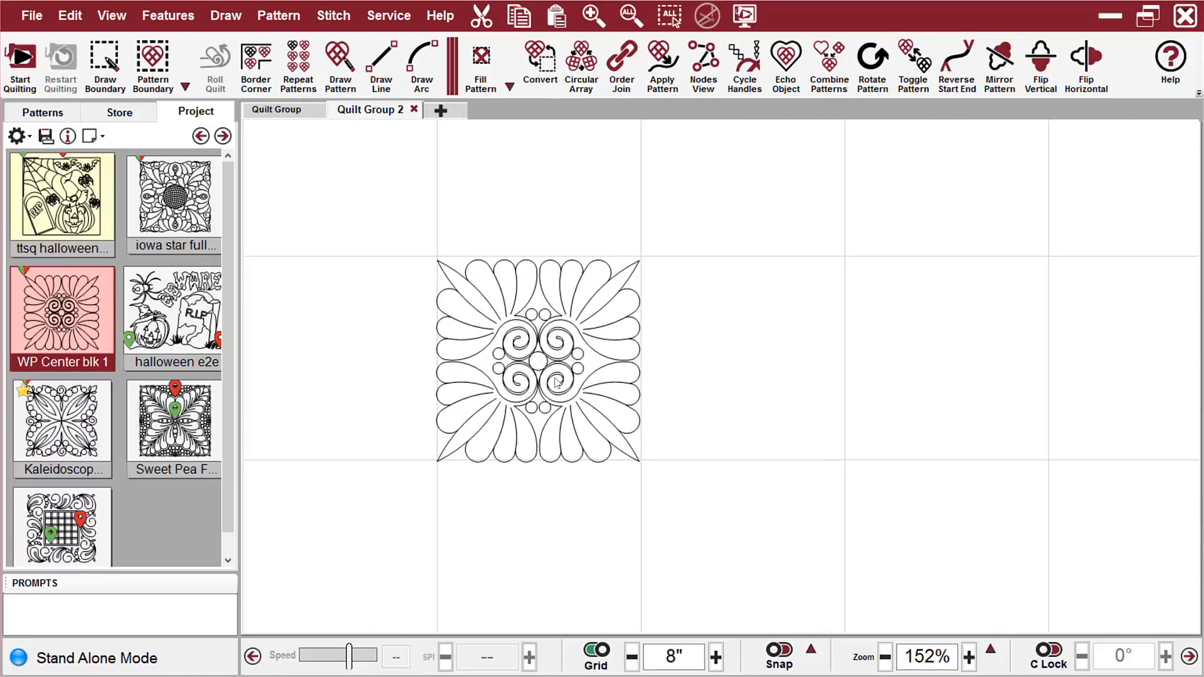
Rotate the placed WP Center blk 1 pattern to an angle of 45
{"action": "left_click", "coordinate": [556, 382]}
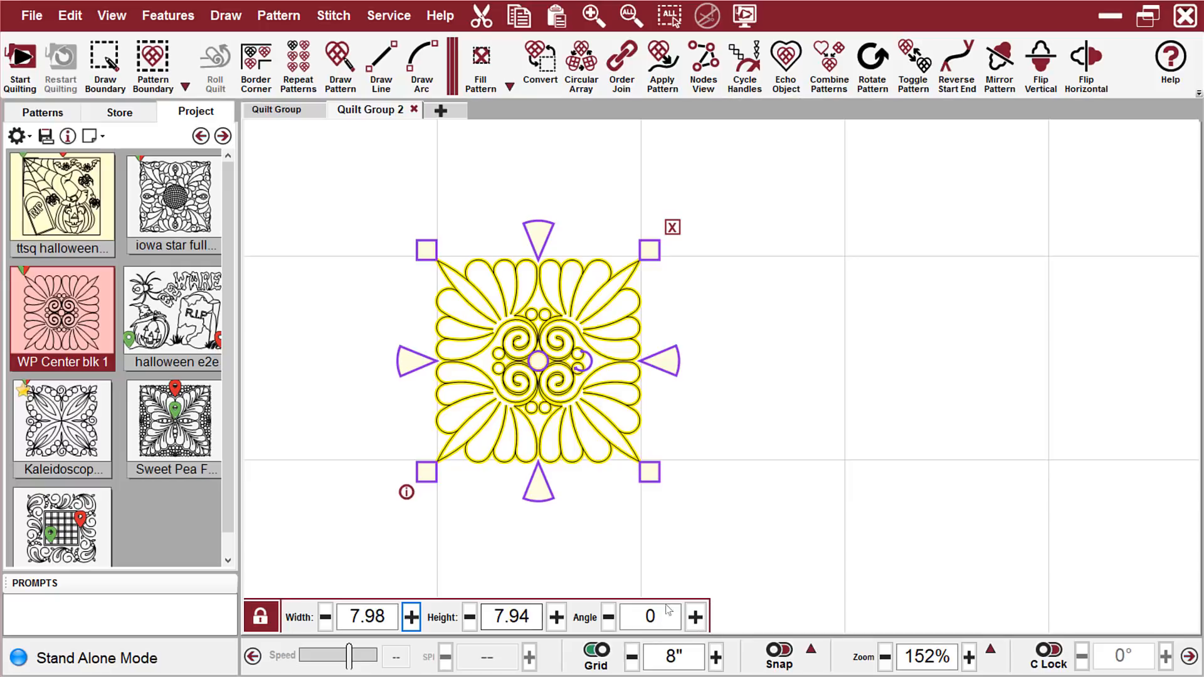
{"action": "left_click", "coordinate": [669, 609]}
{"action": "double_click", "coordinate": [668, 610]}
{"action": "type", "text": "45"}
{"action": "key", "text": "Return"}
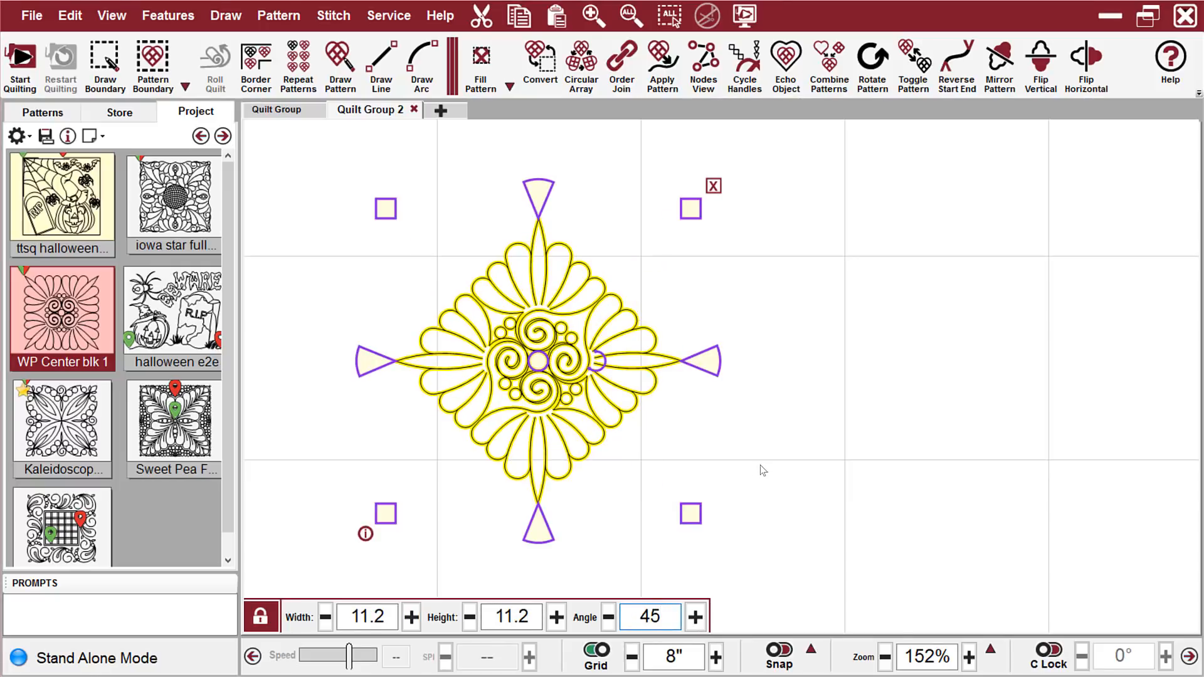
{"action": "left_click", "coordinate": [845, 412]}
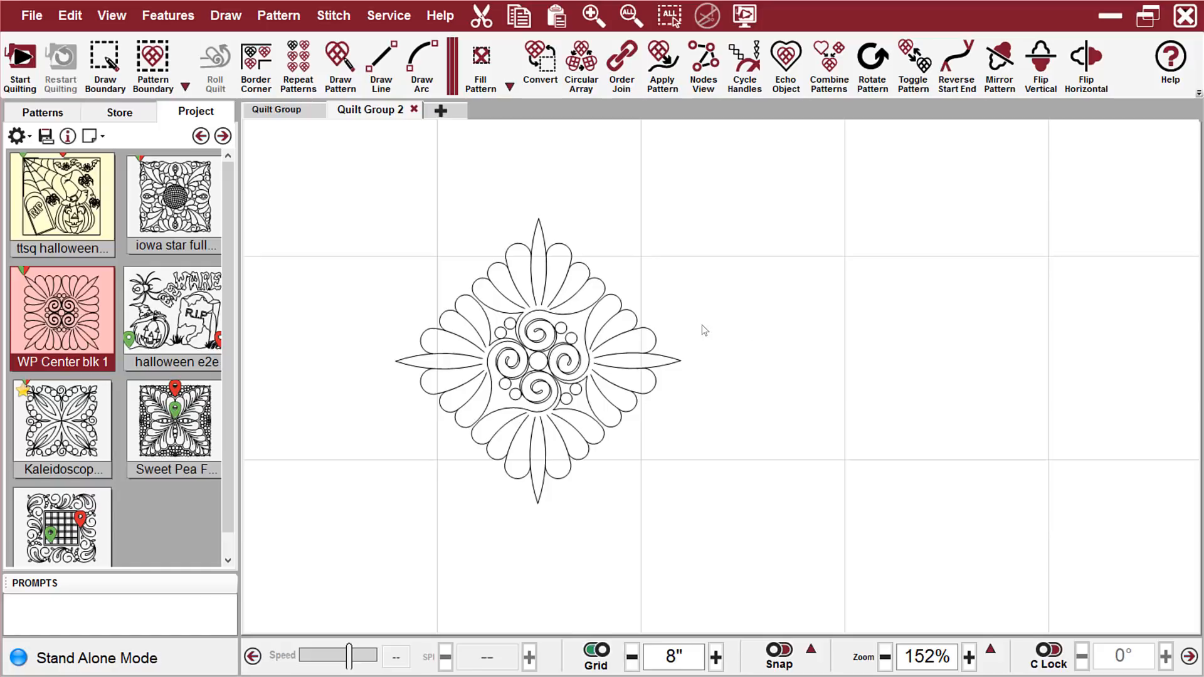
Measure the rotated block's lower-right diagonal side and remove the block from the layout
{"action": "key", "text": "m"}
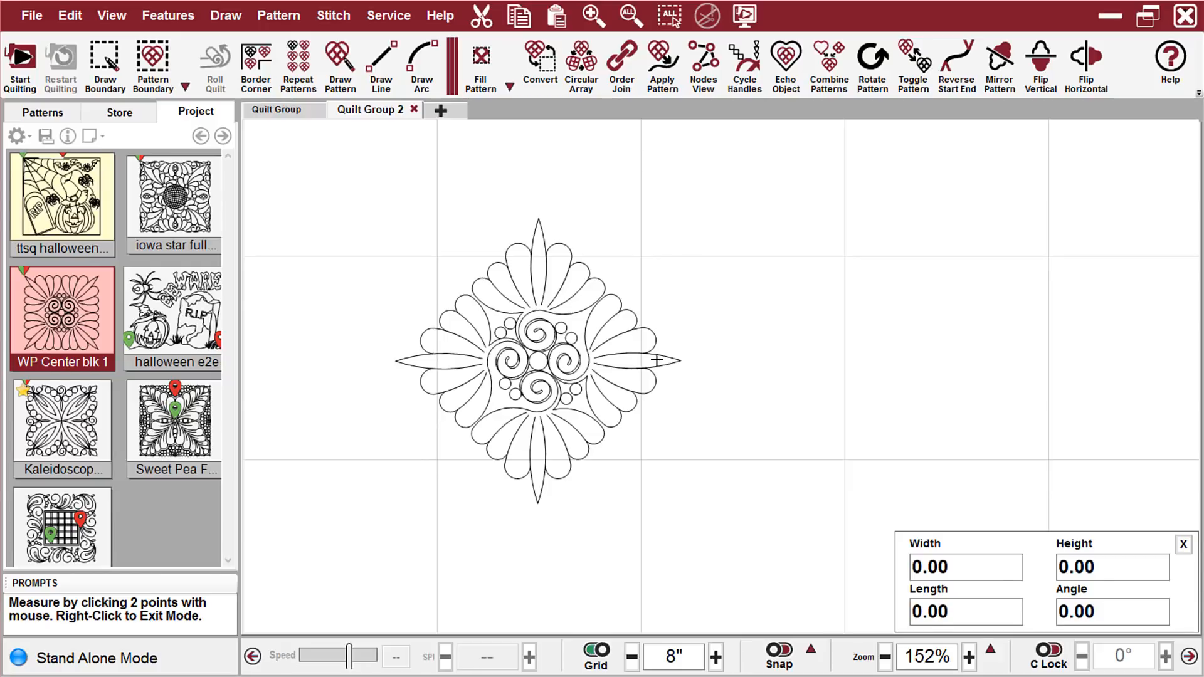
{"action": "left_click", "coordinate": [538, 504]}
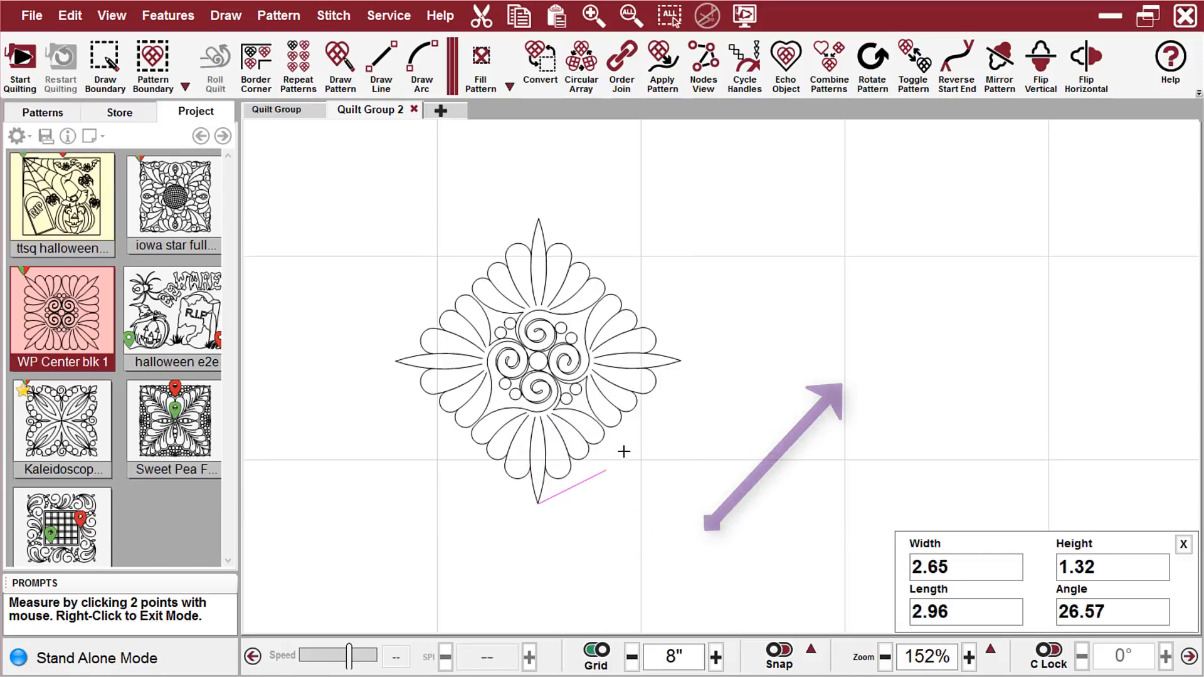
{"action": "right_click", "coordinate": [678, 361]}
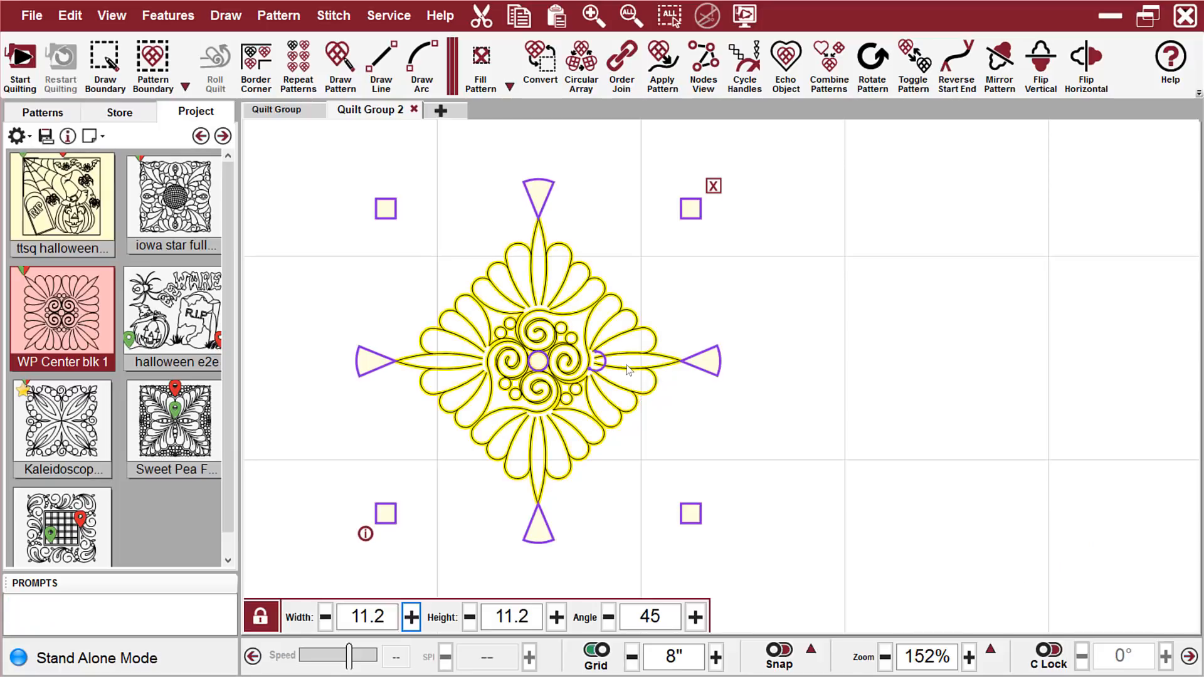
{"action": "left_click", "coordinate": [714, 186]}
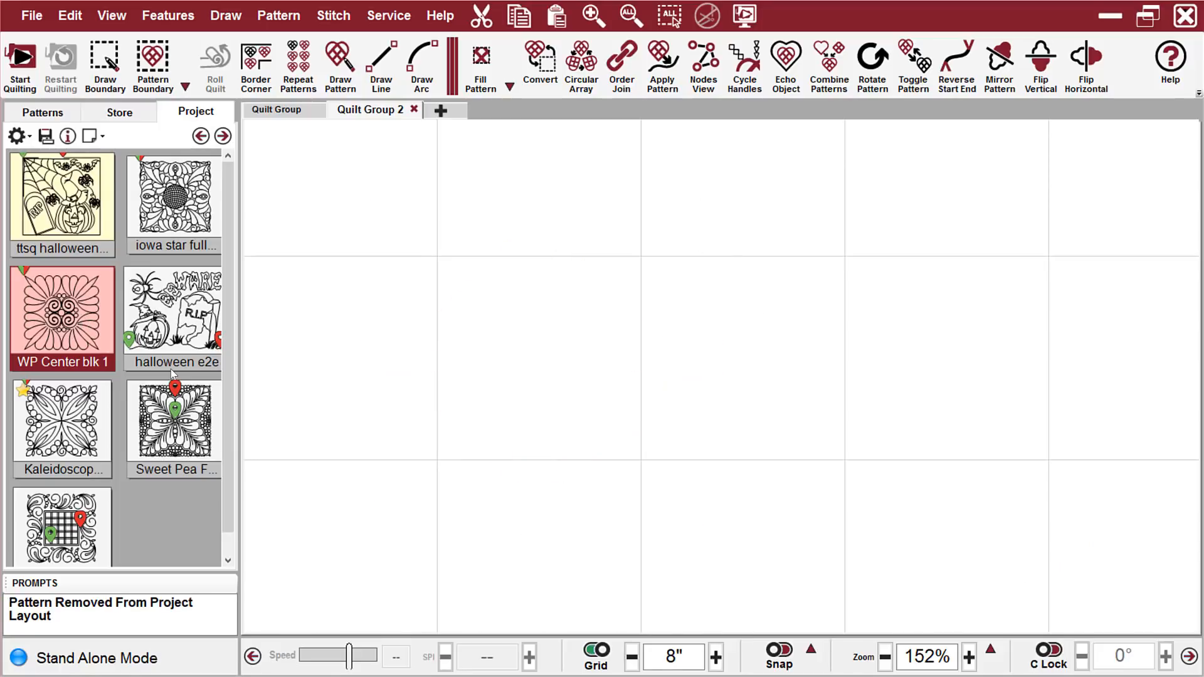
Start a Repeat Patterns layout of WP Center blk 1, placing its UpperLeftCorner point on the canvas
{"action": "left_click", "coordinate": [307, 56]}
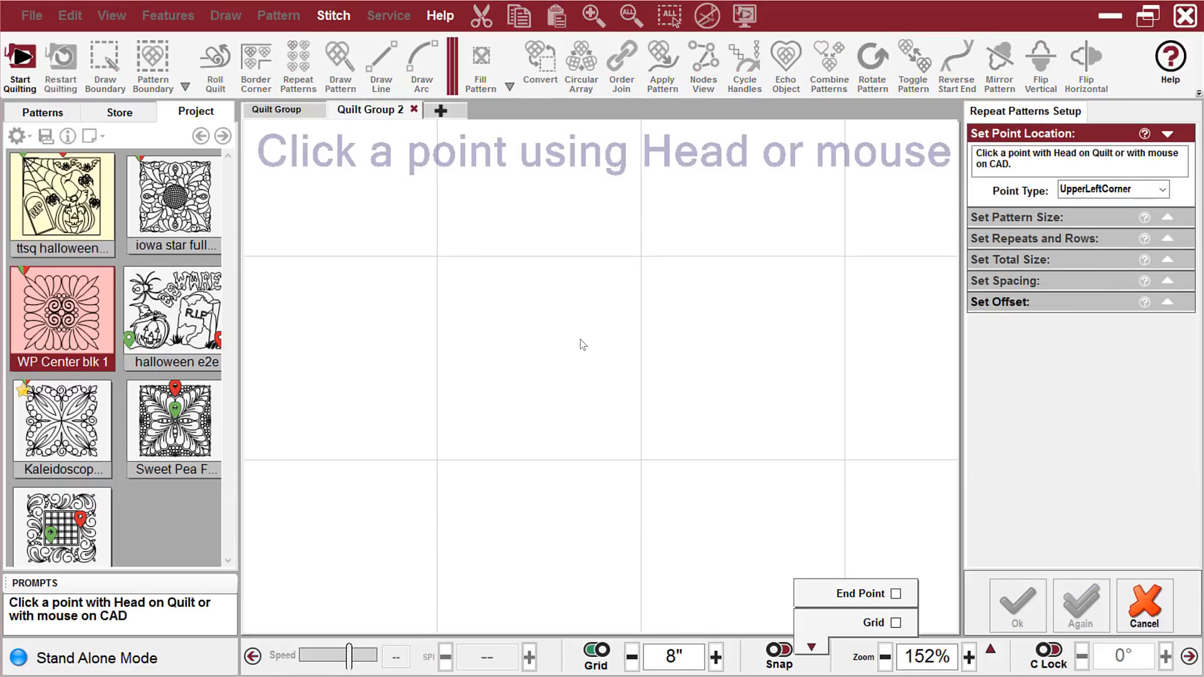
{"action": "scroll", "coordinate": [419, 305], "scroll_direction": "down", "scroll_amount": 2}
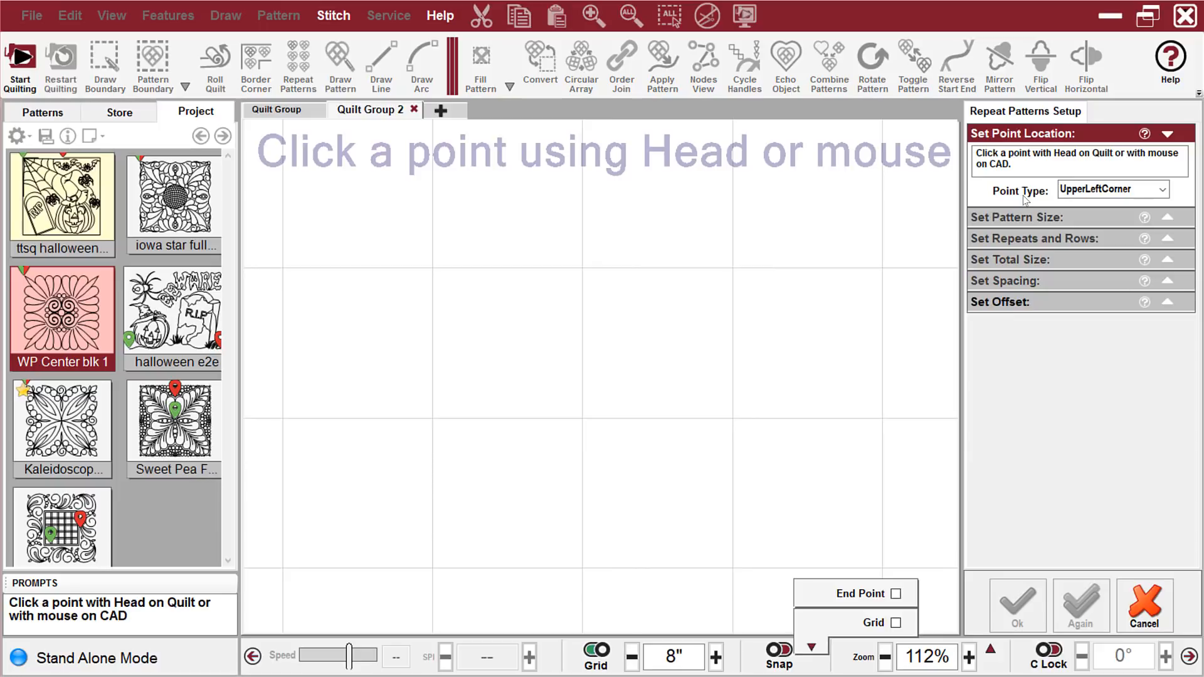
{"action": "scroll", "coordinate": [375, 306], "scroll_direction": "down", "scroll_amount": 1}
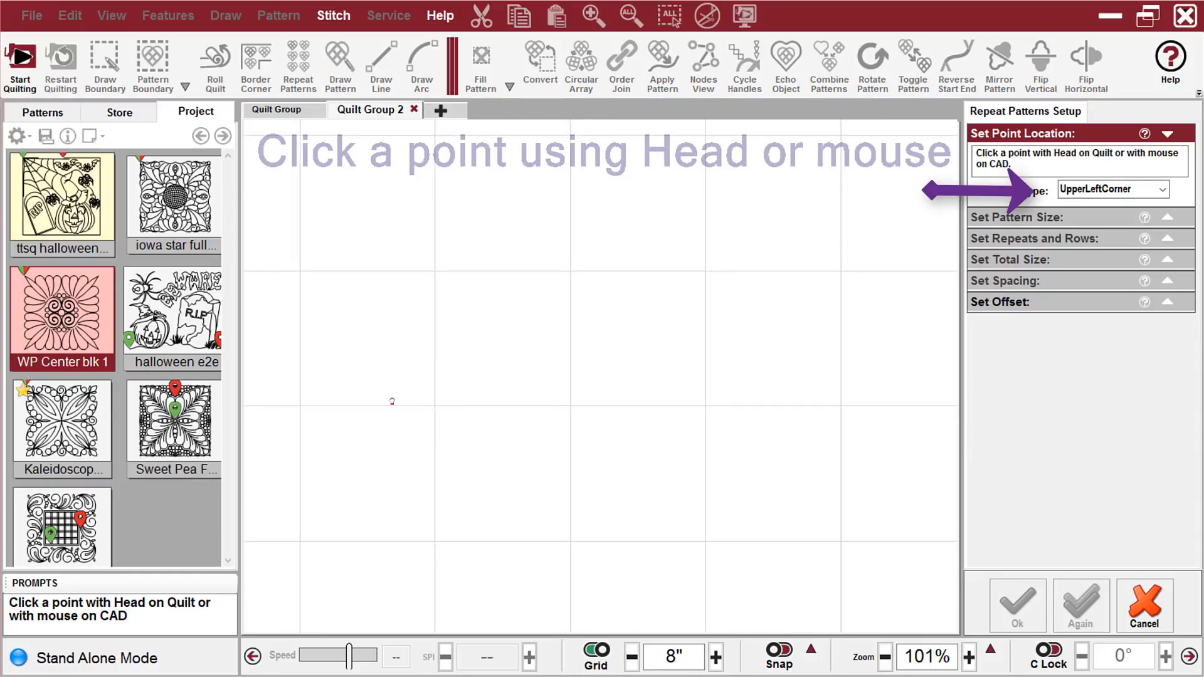
{"action": "left_click_drag", "start_coordinate": [392, 402], "coordinate": [424, 428]}
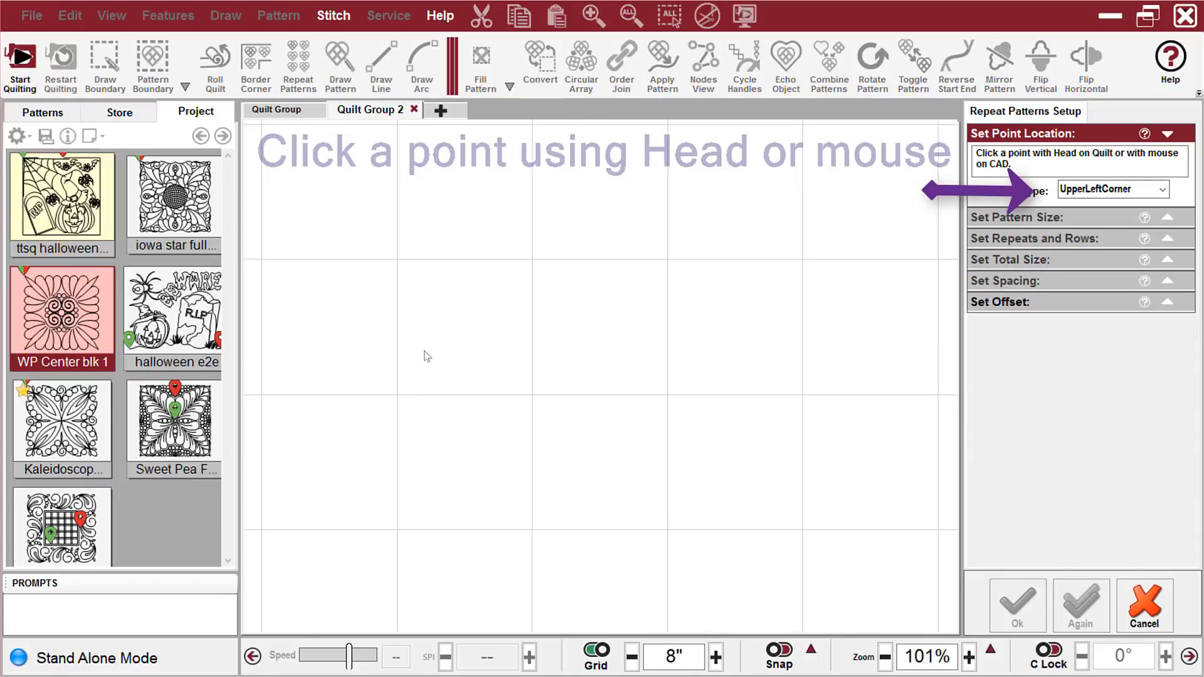
{"action": "left_click", "coordinate": [262, 259]}
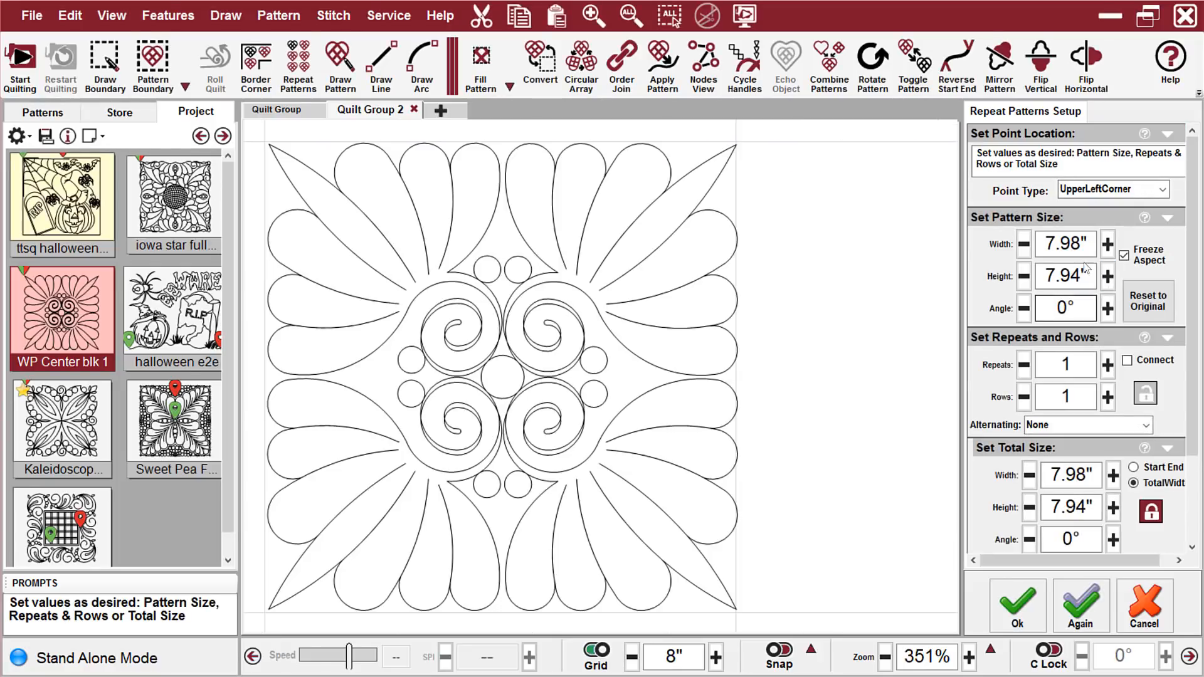
Set the repeat pattern's width to 12" with the aspect frozen
{"action": "left_click_drag", "start_coordinate": [1092, 244], "coordinate": [1041, 248]}
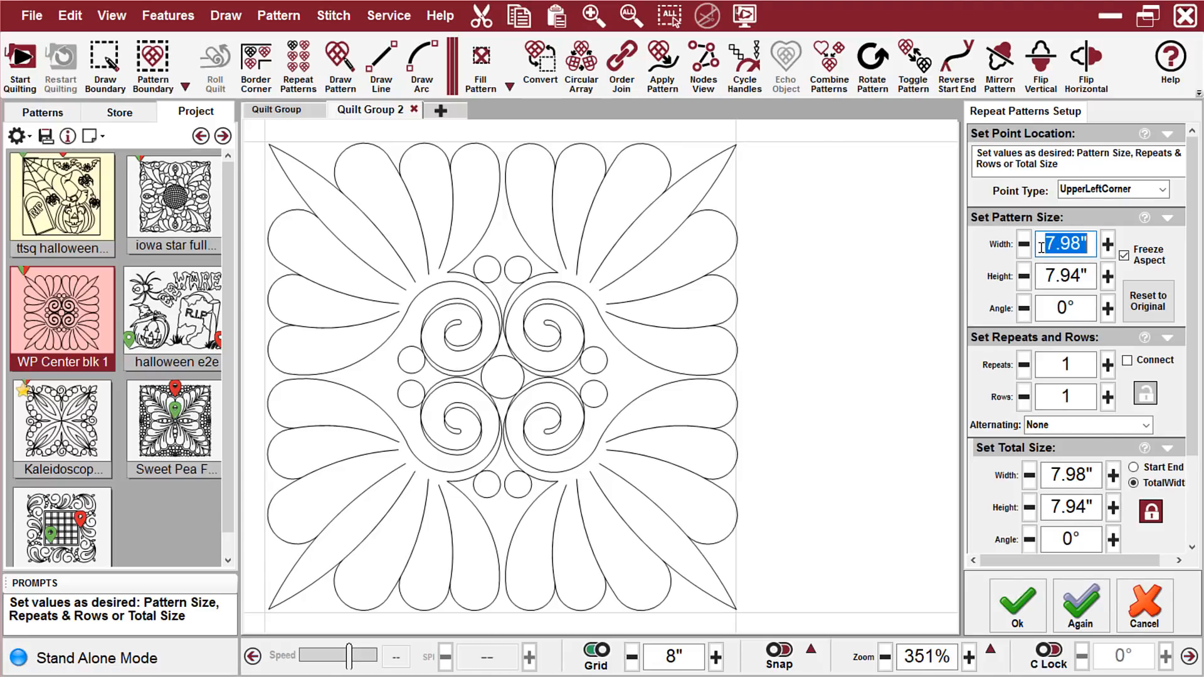
{"action": "type", "text": "12"}
{"action": "key", "text": "Return"}
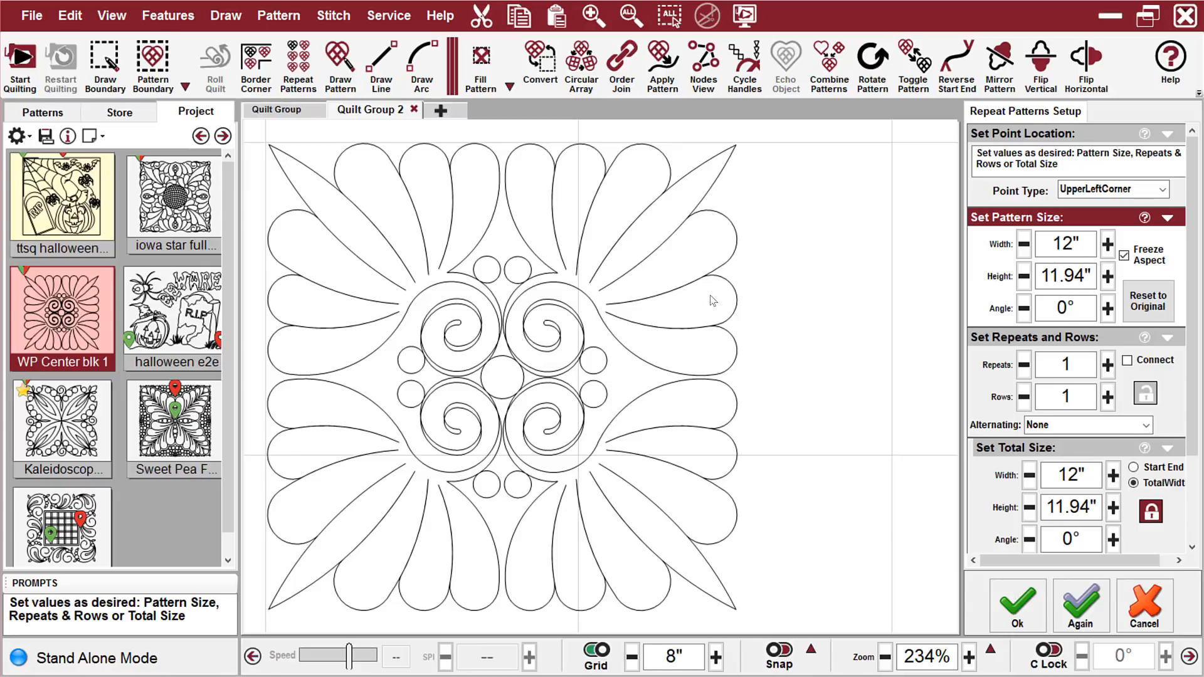
Unfreeze the pattern's aspect and set its height to 12"
{"action": "scroll", "coordinate": [713, 305], "scroll_direction": "down", "scroll_amount": 5}
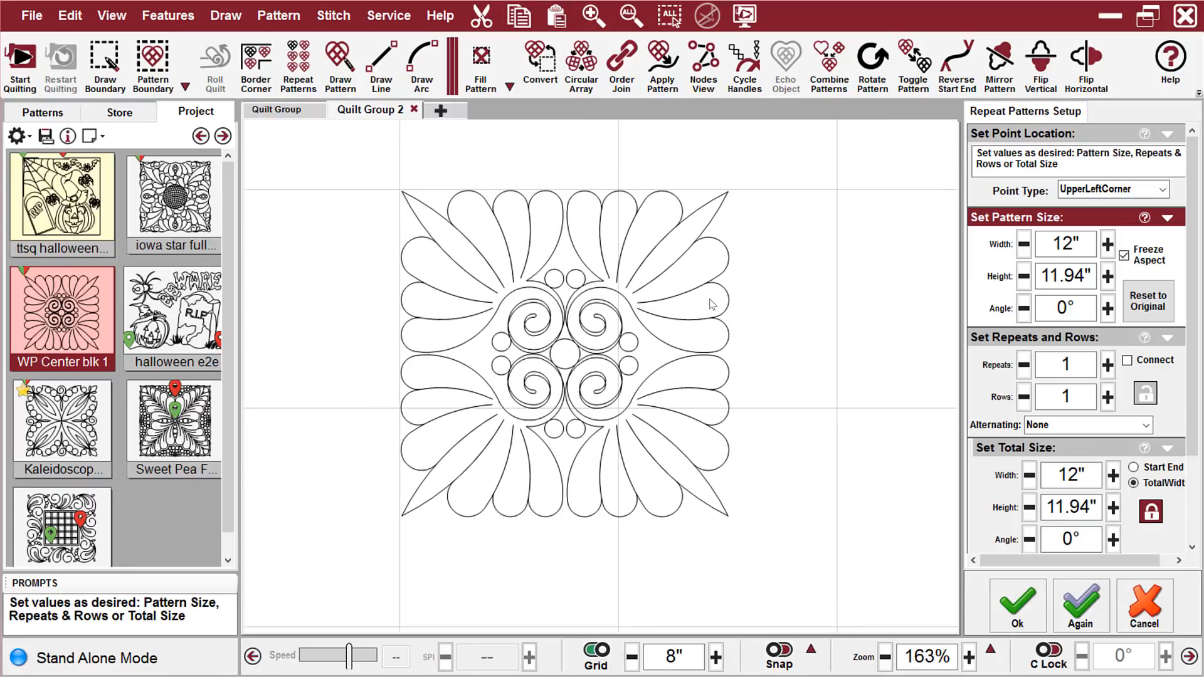
{"action": "left_click_drag", "start_coordinate": [701, 301], "coordinate": [617, 280]}
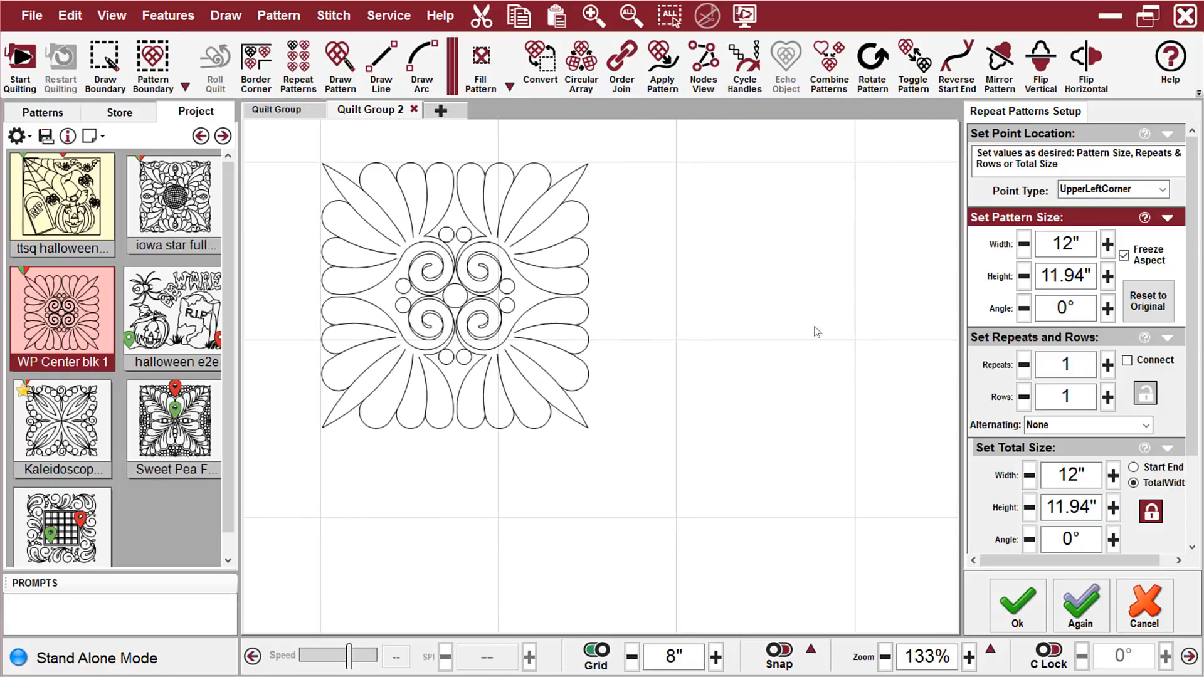
{"action": "left_click", "coordinate": [1169, 135]}
{"action": "left_click", "coordinate": [1157, 135]}
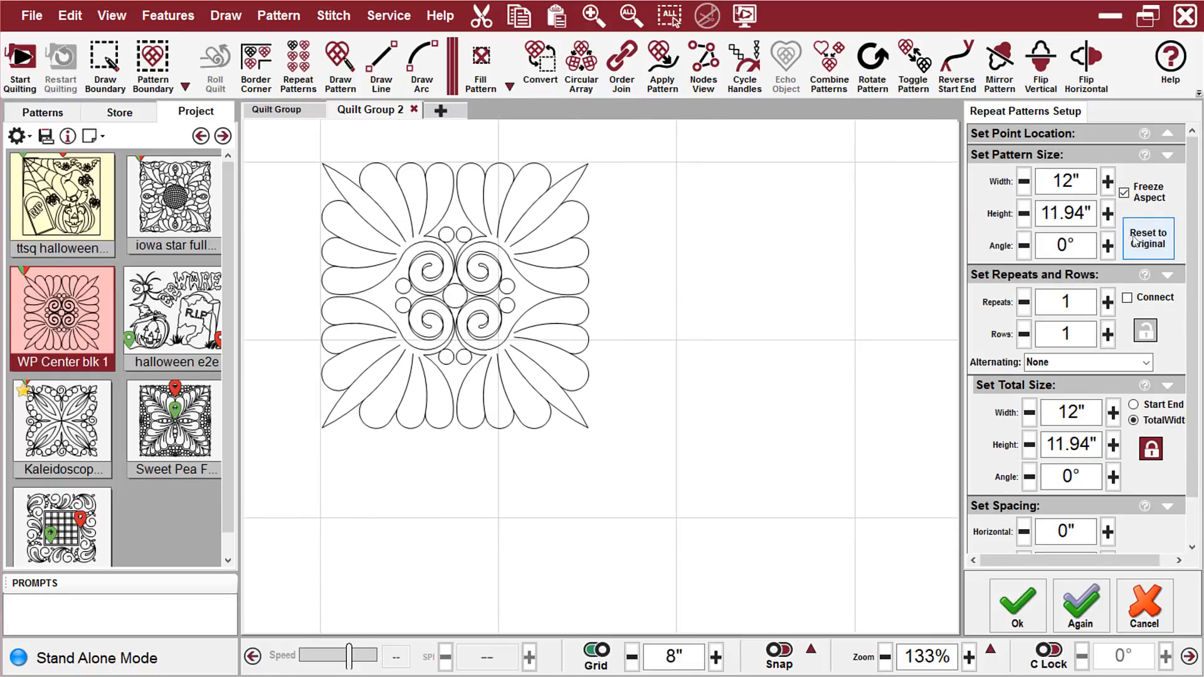
{"action": "left_click", "coordinate": [1126, 194]}
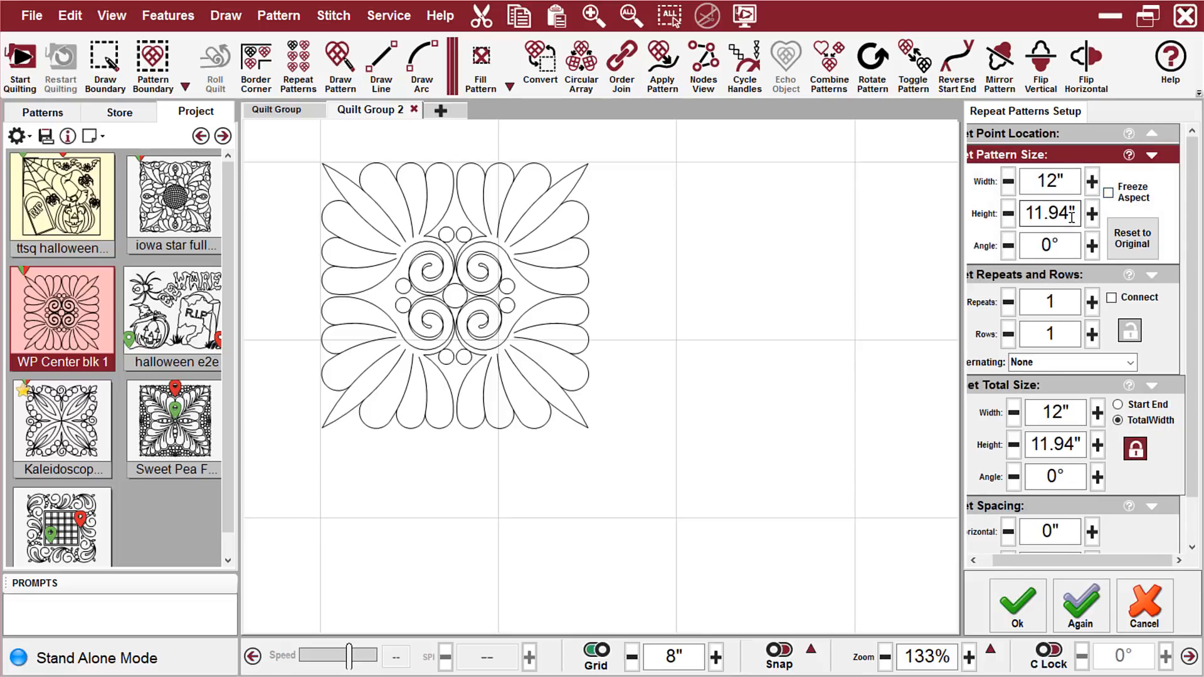
{"action": "left_click_drag", "start_coordinate": [1074, 212], "coordinate": [1032, 214]}
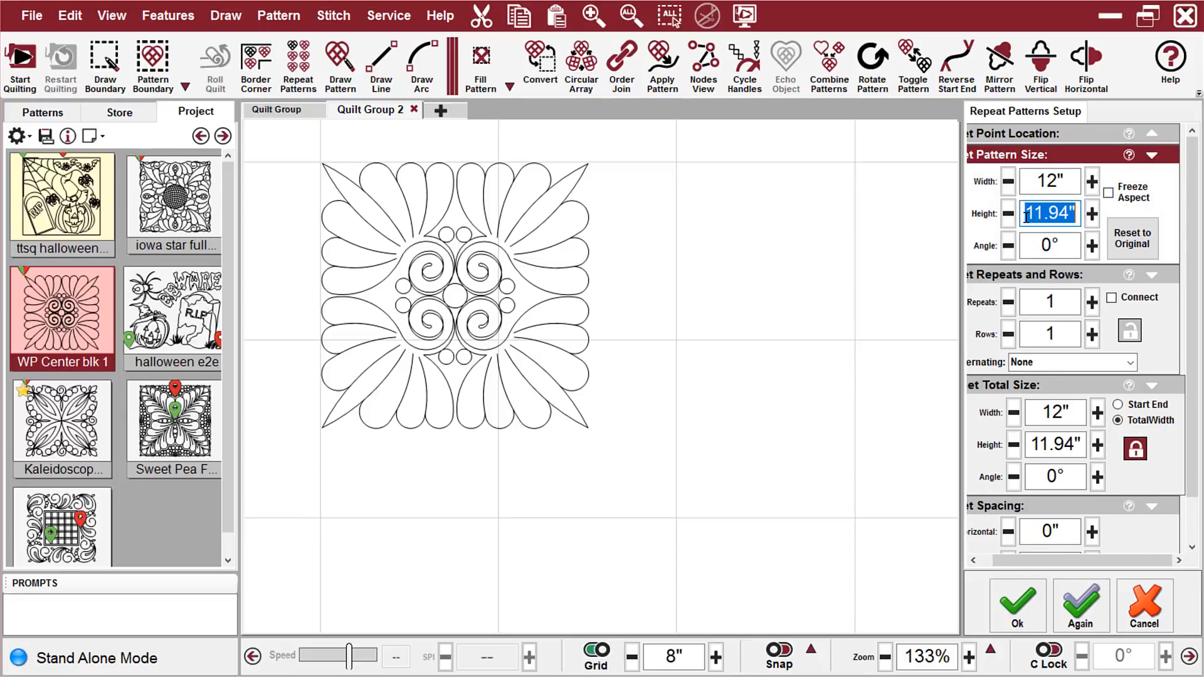
{"action": "type", "text": "12"}
{"action": "key", "text": "Return"}
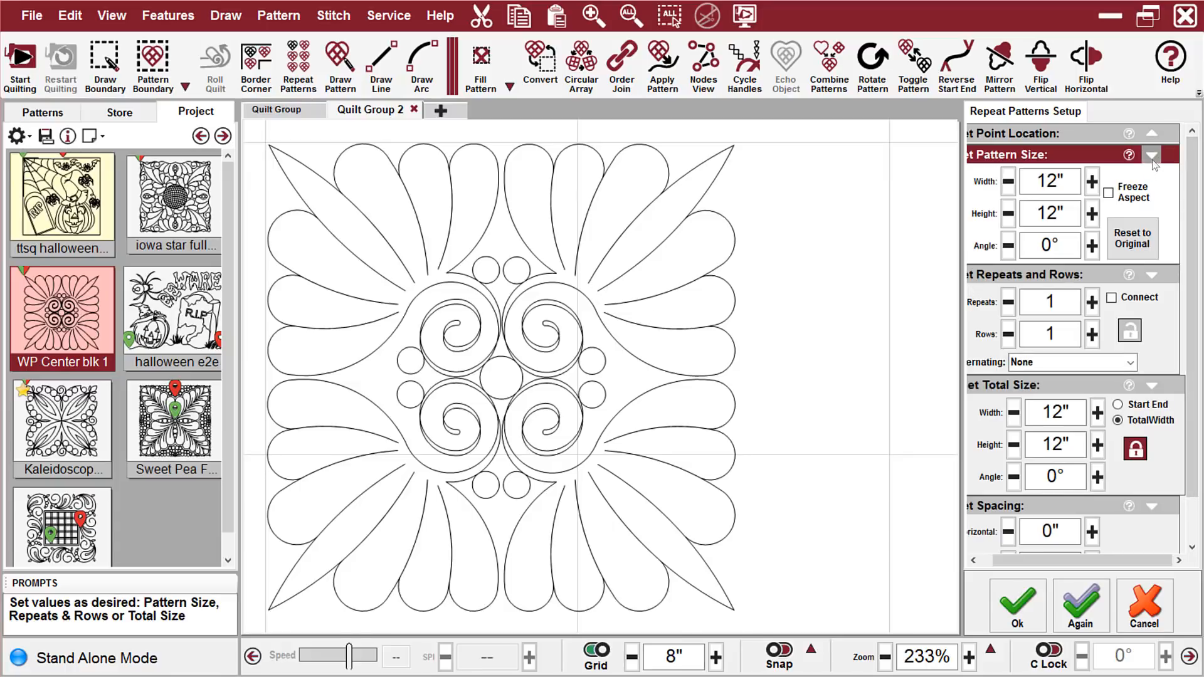
Lock the repeats and rows in the WP Center blk 1 layout and set 4 repeats and 4 rows
{"action": "left_click", "coordinate": [1153, 155]}
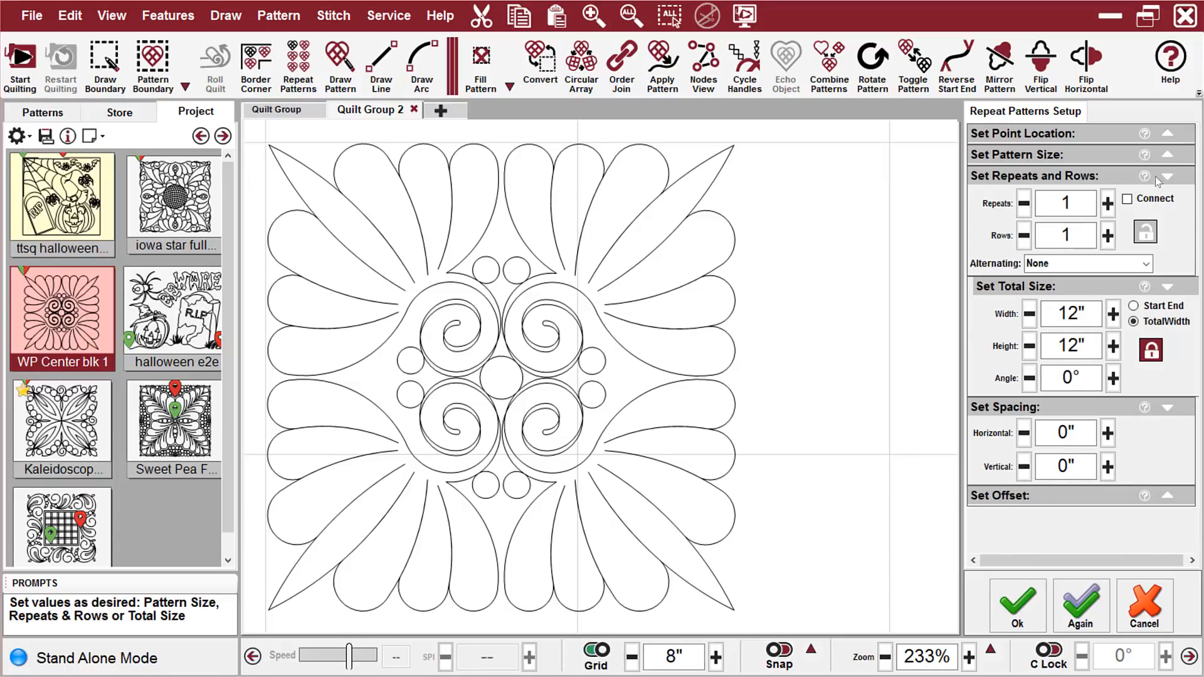
{"action": "left_click", "coordinate": [1150, 235]}
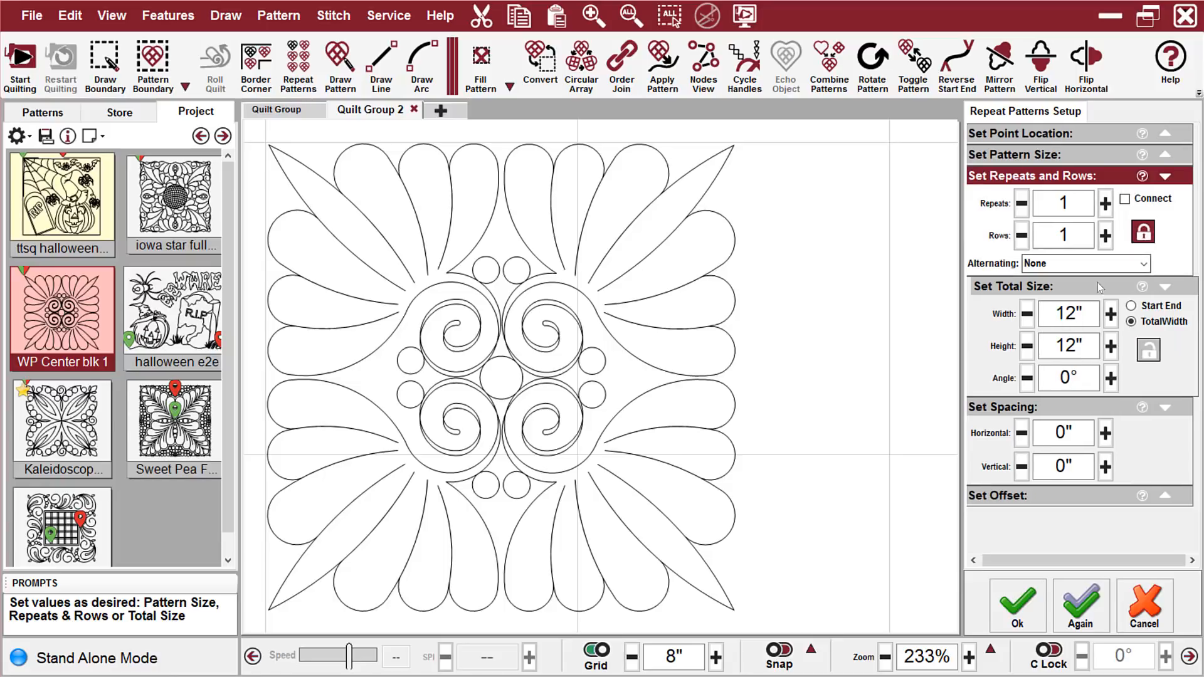
{"action": "left_click", "coordinate": [1106, 203]}
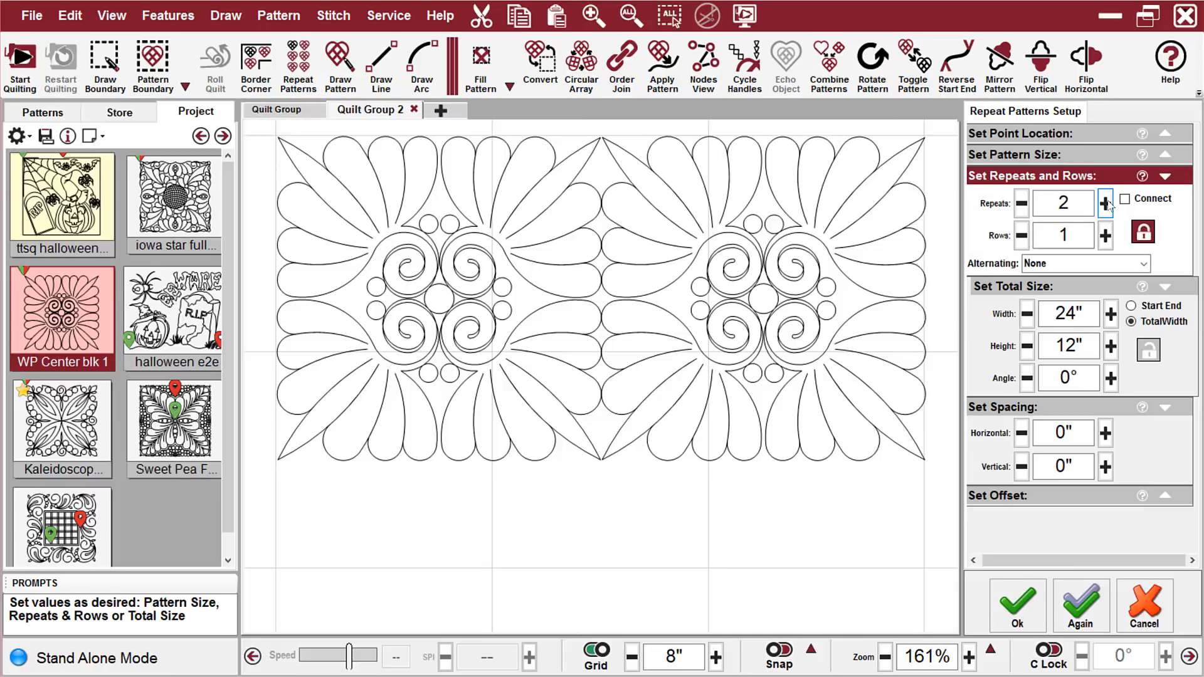
{"action": "left_click", "coordinate": [1105, 203]}
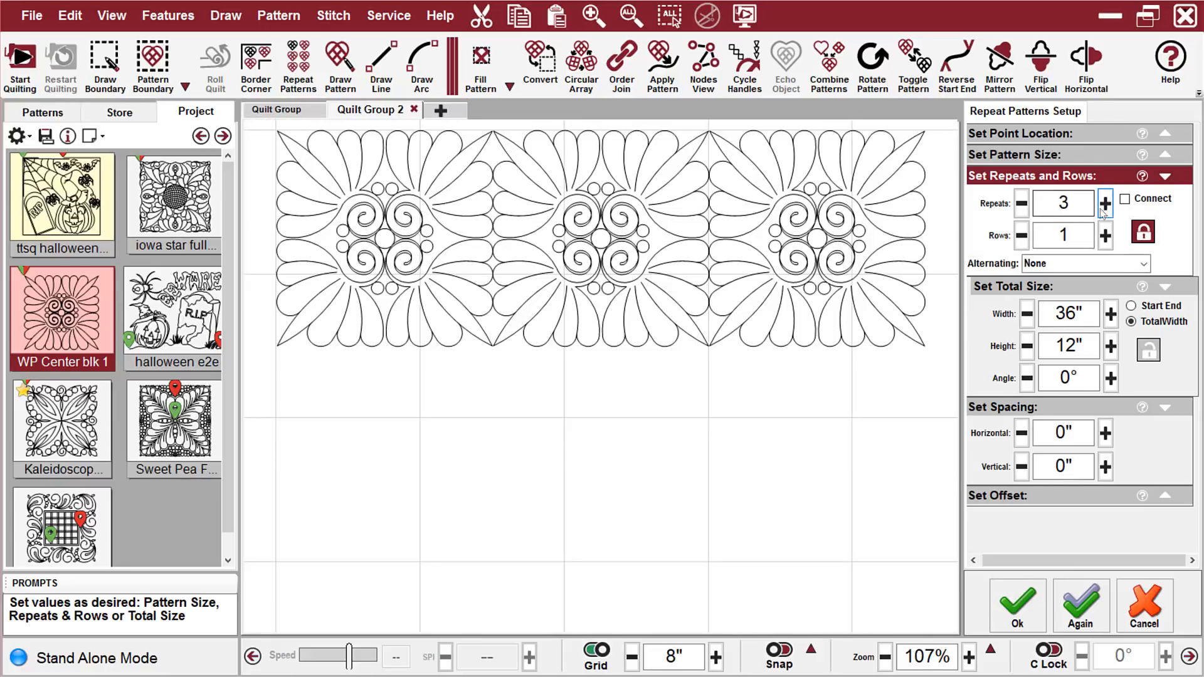
{"action": "left_click", "coordinate": [1106, 204]}
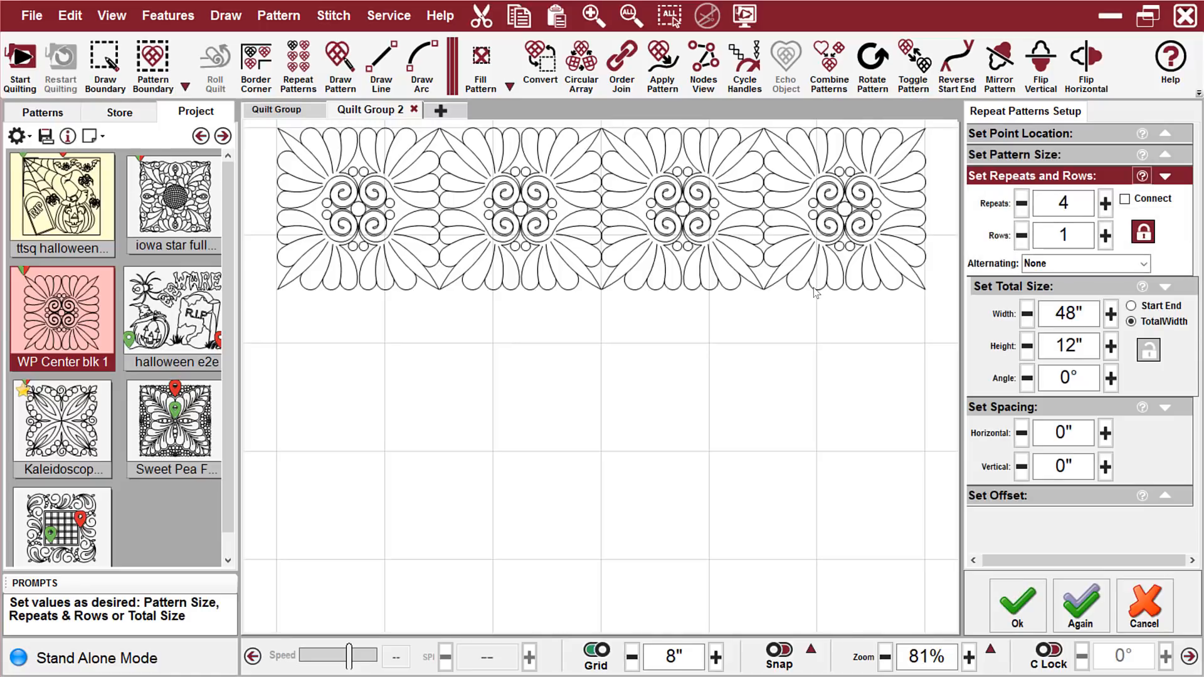
{"action": "left_click", "coordinate": [1106, 237]}
{"action": "left_click", "coordinate": [1105, 237]}
{"action": "left_click", "coordinate": [1106, 237]}
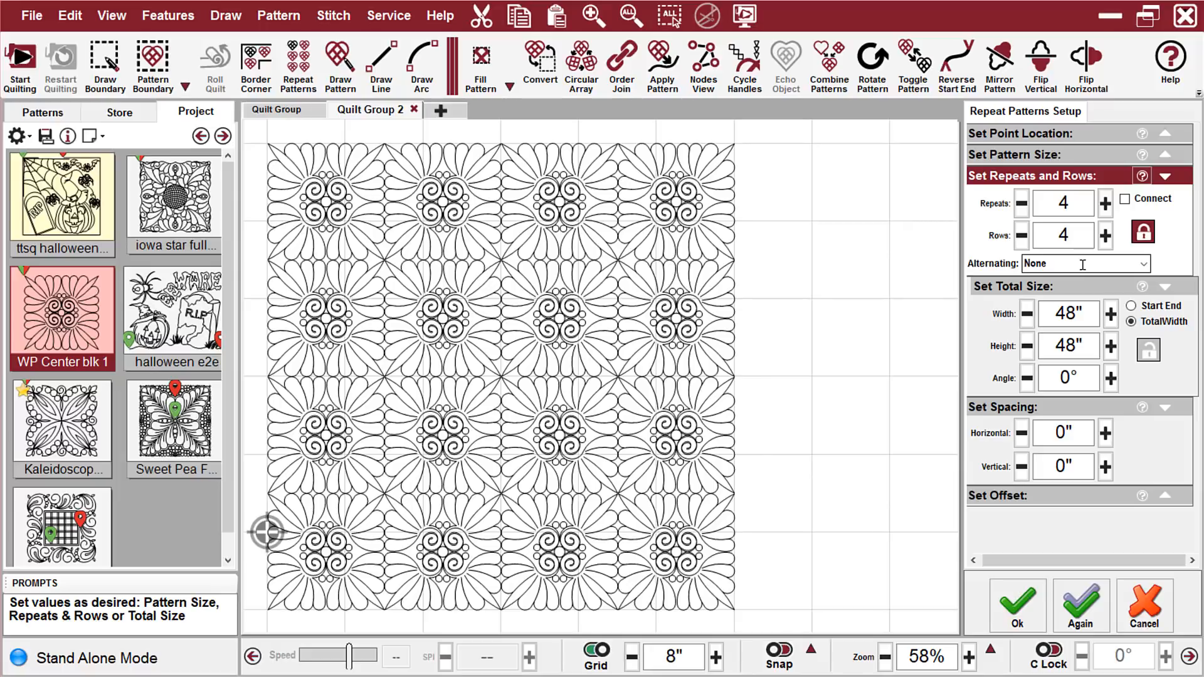
Set the pattern angle to 45° for the WP Center blk 1 layout and accept the layout
{"action": "left_click", "coordinate": [1164, 157]}
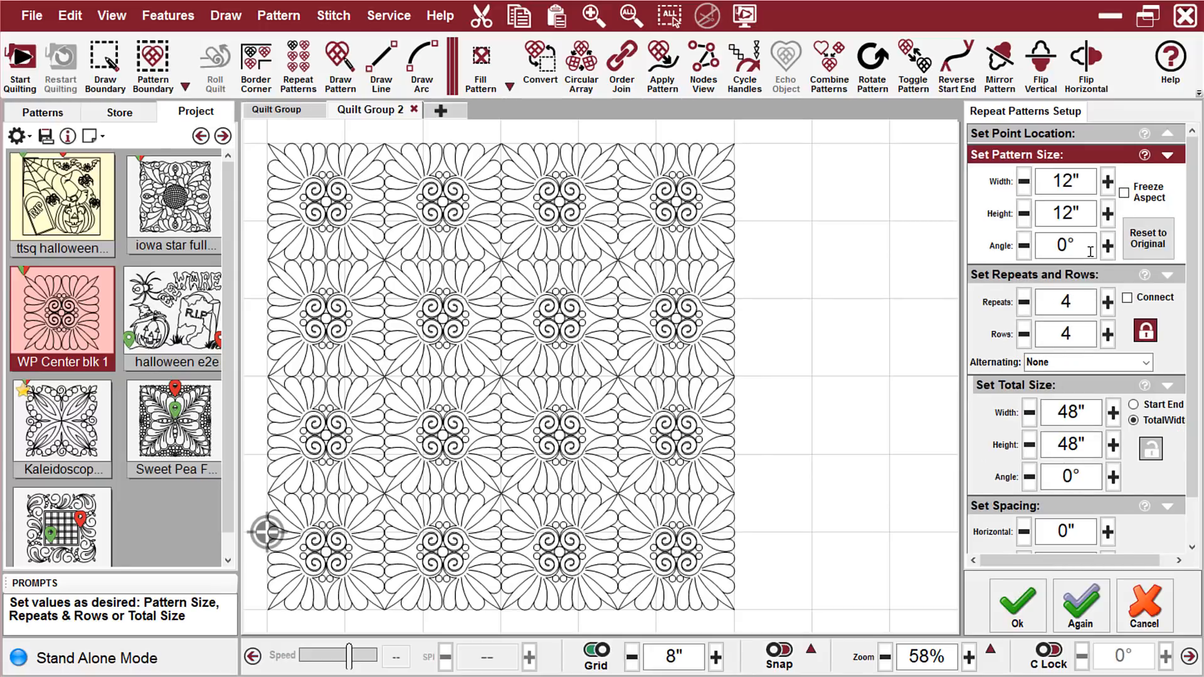
{"action": "left_click", "coordinate": [1053, 246]}
{"action": "type", "text": "45"}
{"action": "key", "text": "Return"}
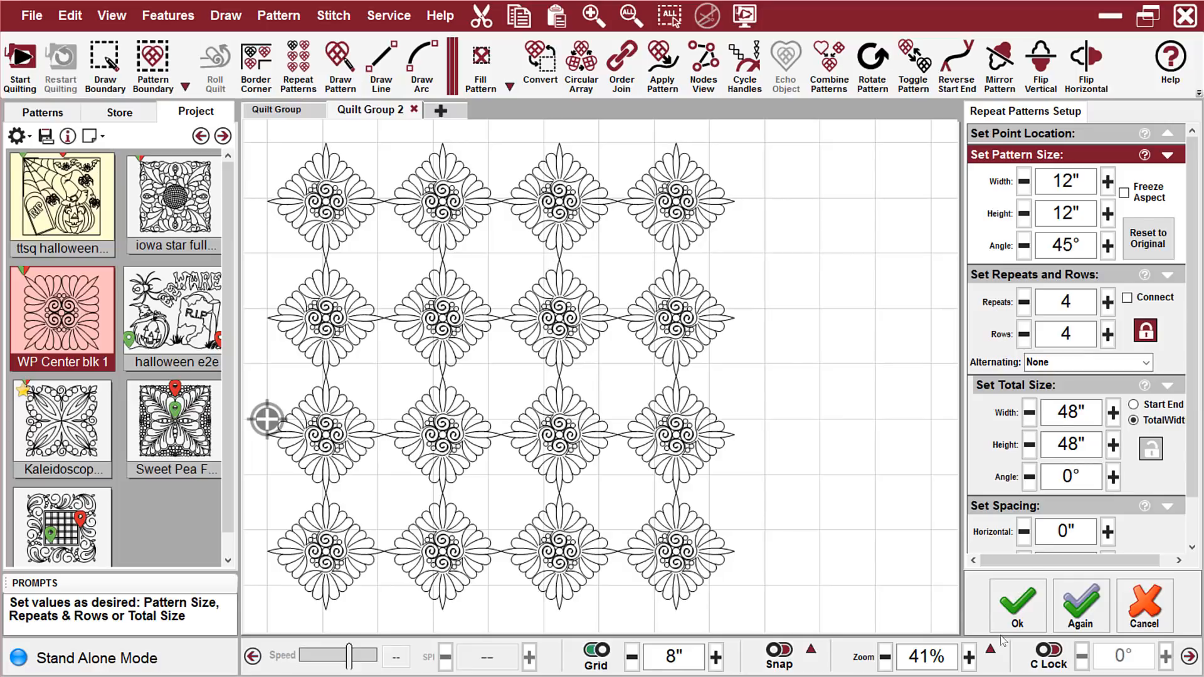
{"action": "left_click", "coordinate": [1019, 605]}
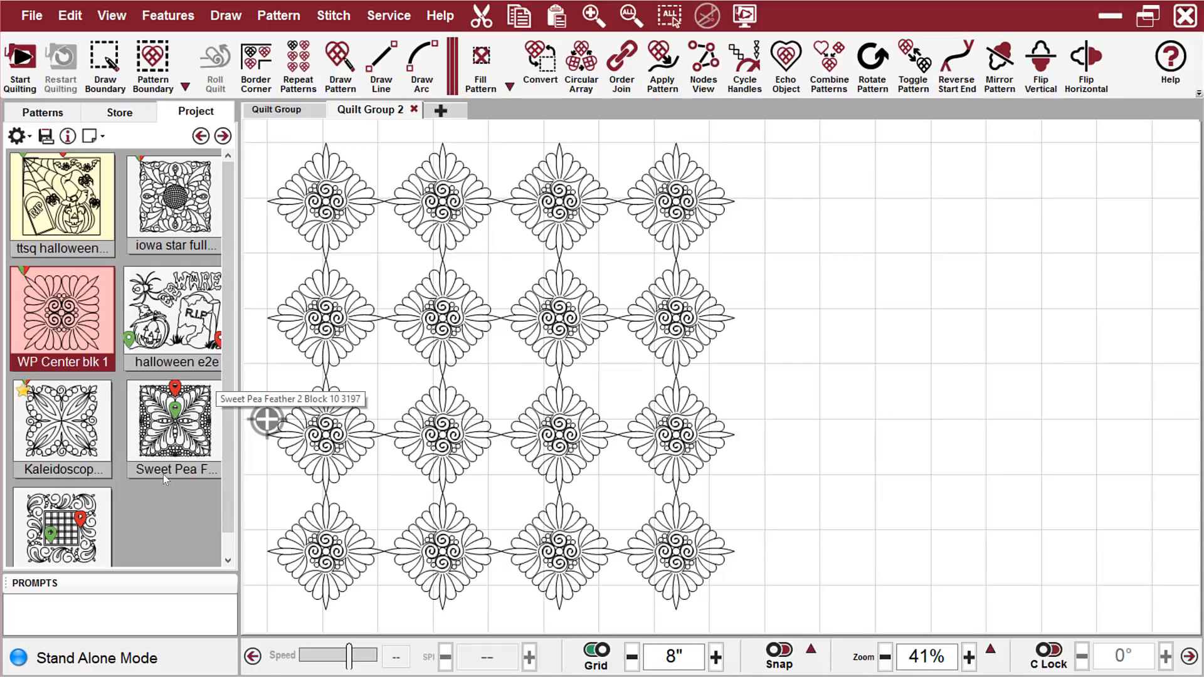
Start a Repeat Patterns layout of Kaleidoscope Blk 8, placing its UpperLeftCorner point at the center of the first block in the first row
{"action": "left_click", "coordinate": [71, 429]}
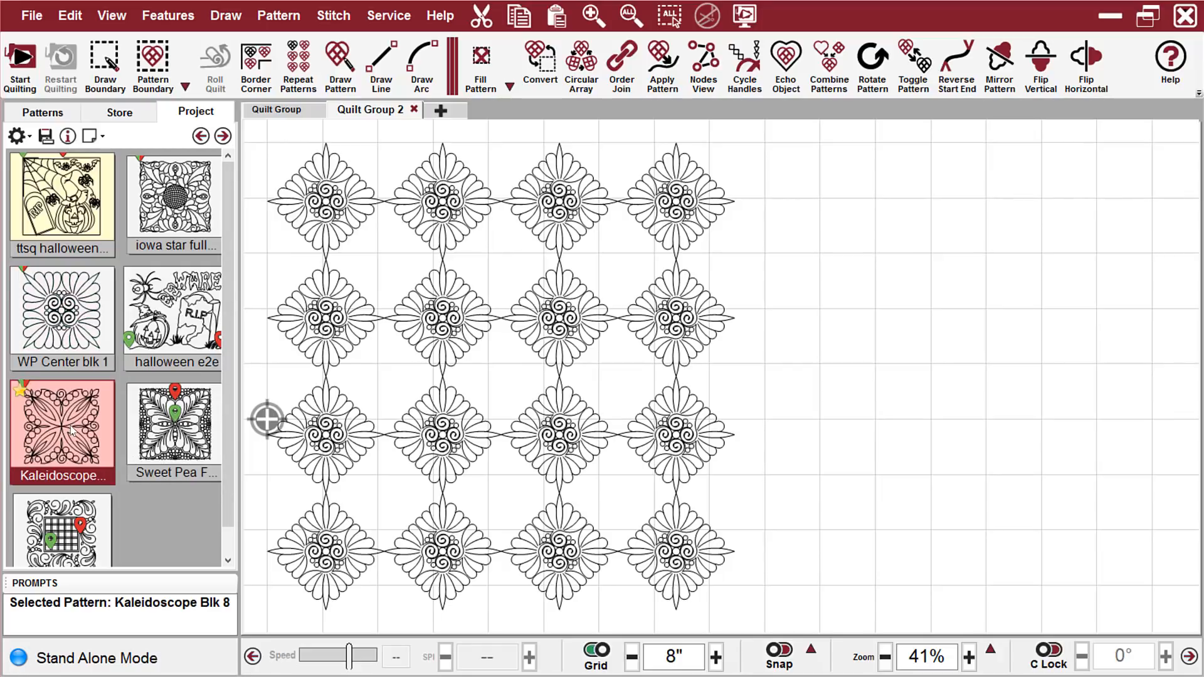
{"action": "left_click", "coordinate": [298, 59]}
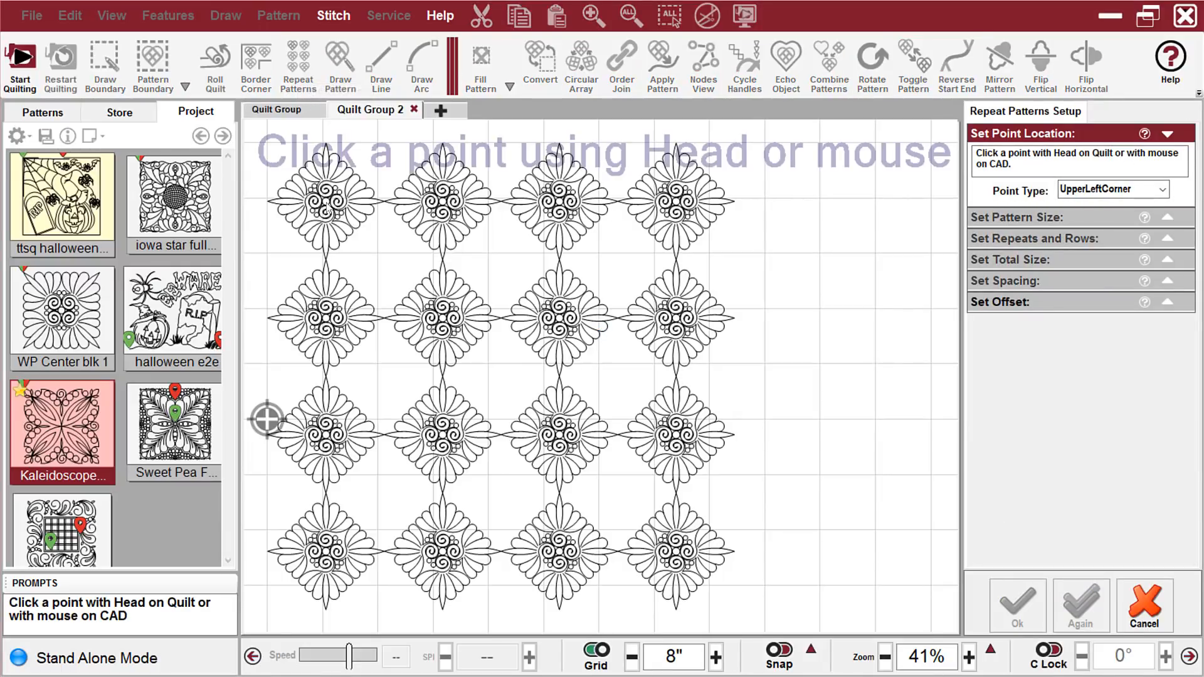
{"action": "left_click", "coordinate": [326, 210]}
{"action": "left_click", "coordinate": [326, 205]}
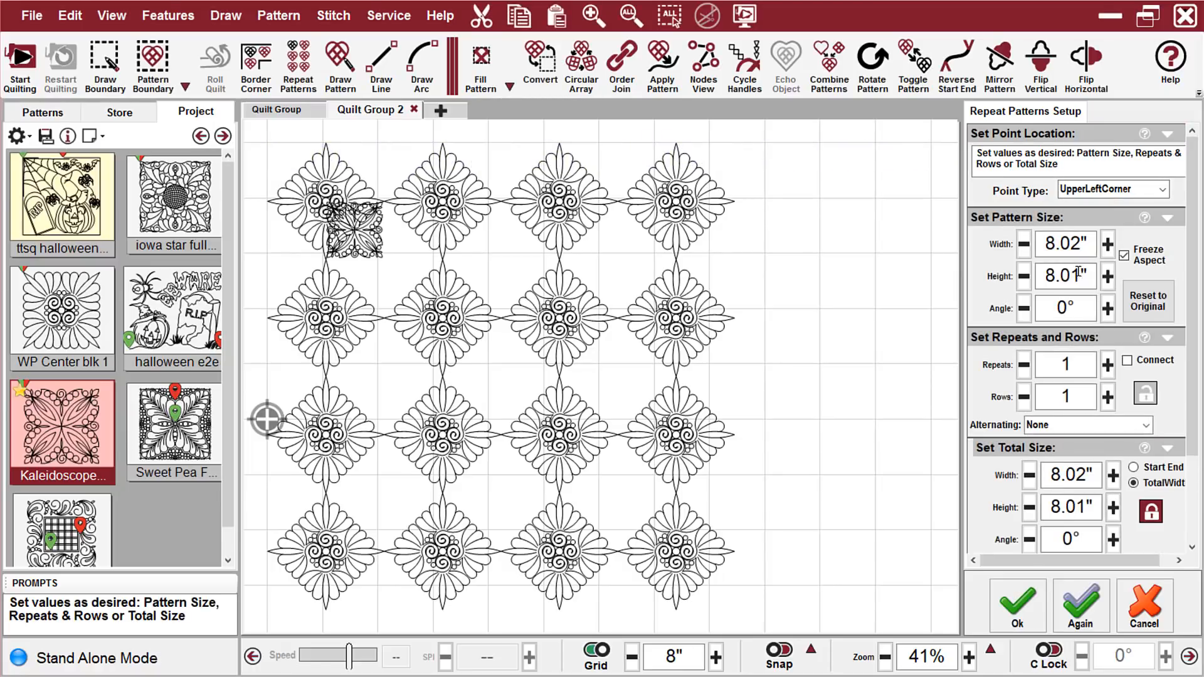
Set the Kaleidoscope pattern's width to 12", unfreeze its aspect and set its height to 12"
{"action": "left_click_drag", "start_coordinate": [1091, 244], "coordinate": [1034, 246]}
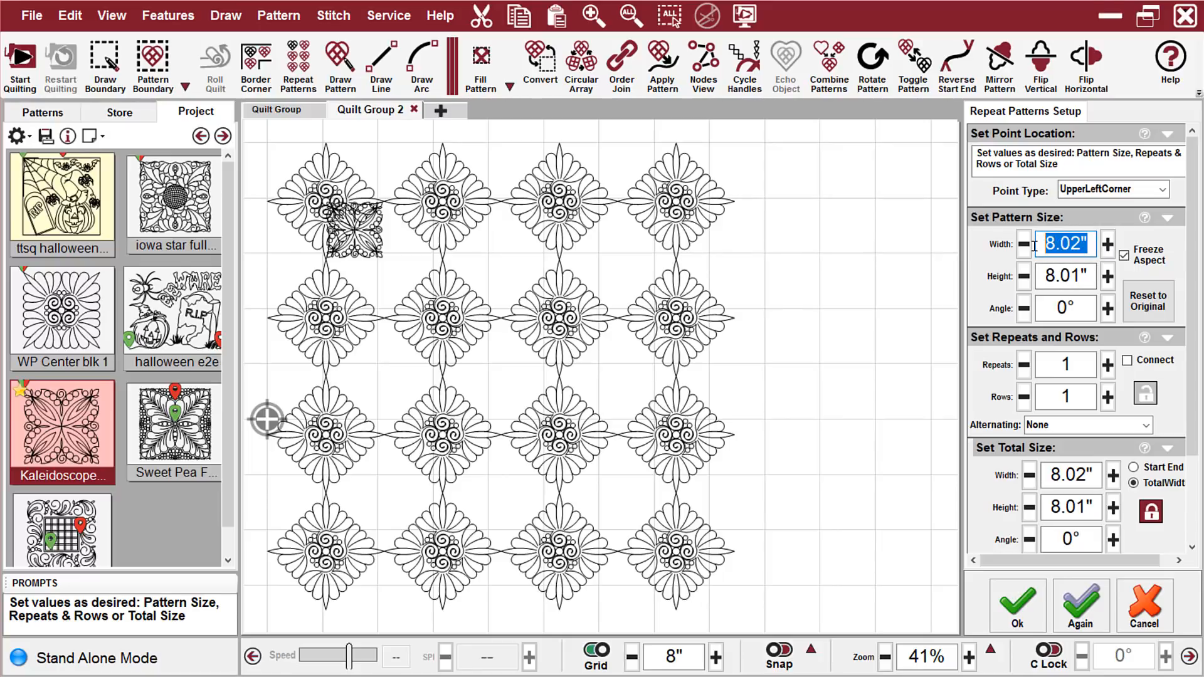
{"action": "type", "text": "12"}
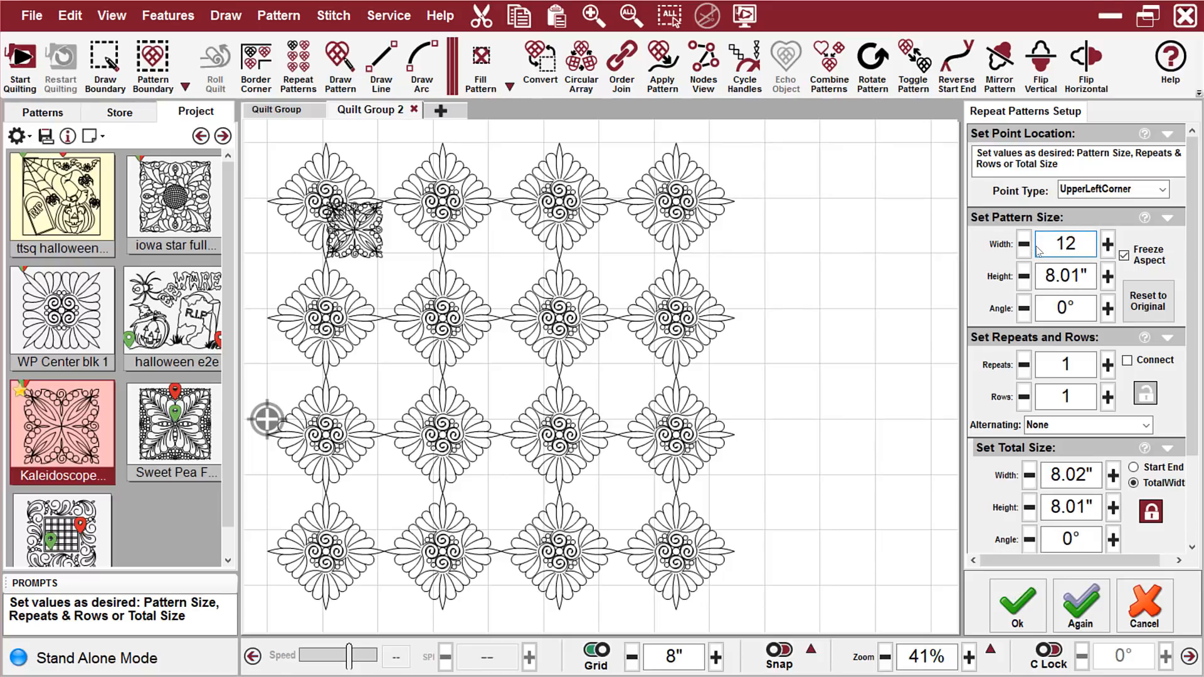
{"action": "key", "text": "Return"}
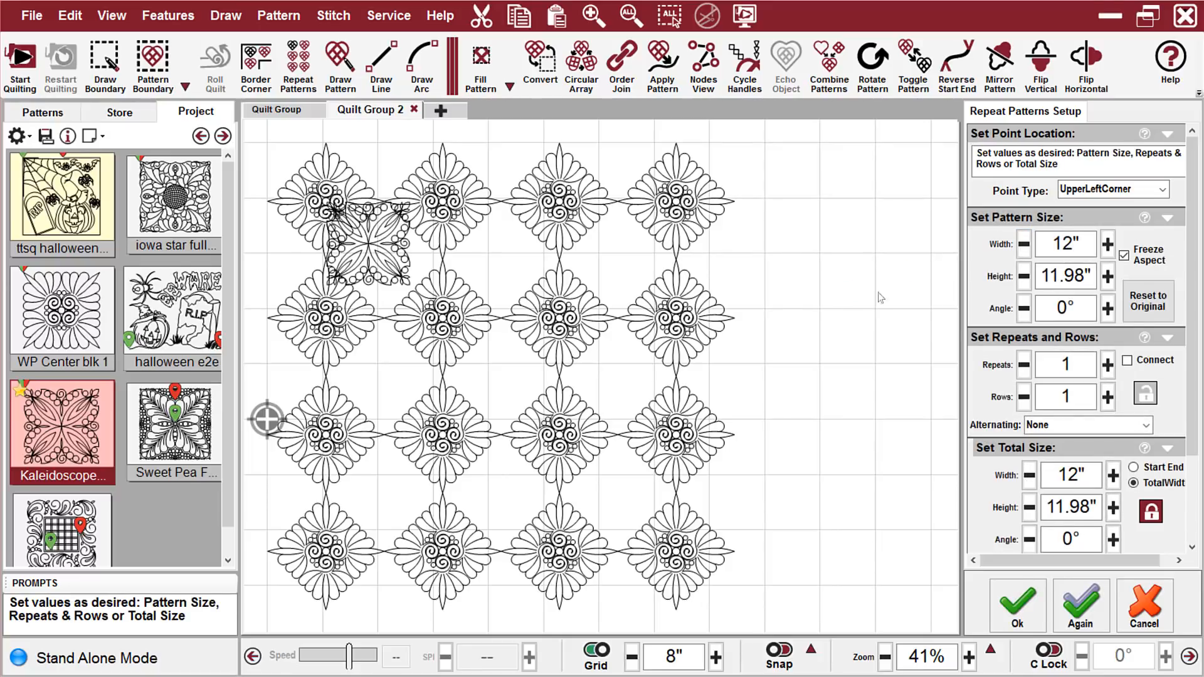
{"action": "left_click", "coordinate": [1124, 256]}
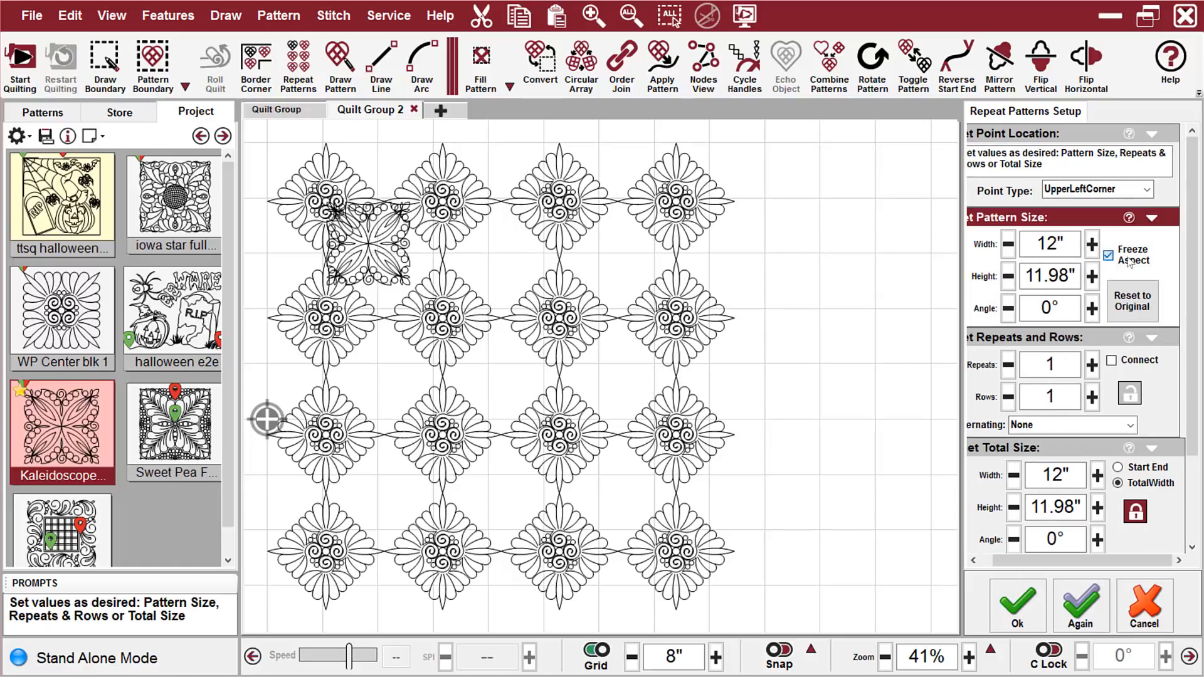
{"action": "double_click", "coordinate": [1032, 280]}
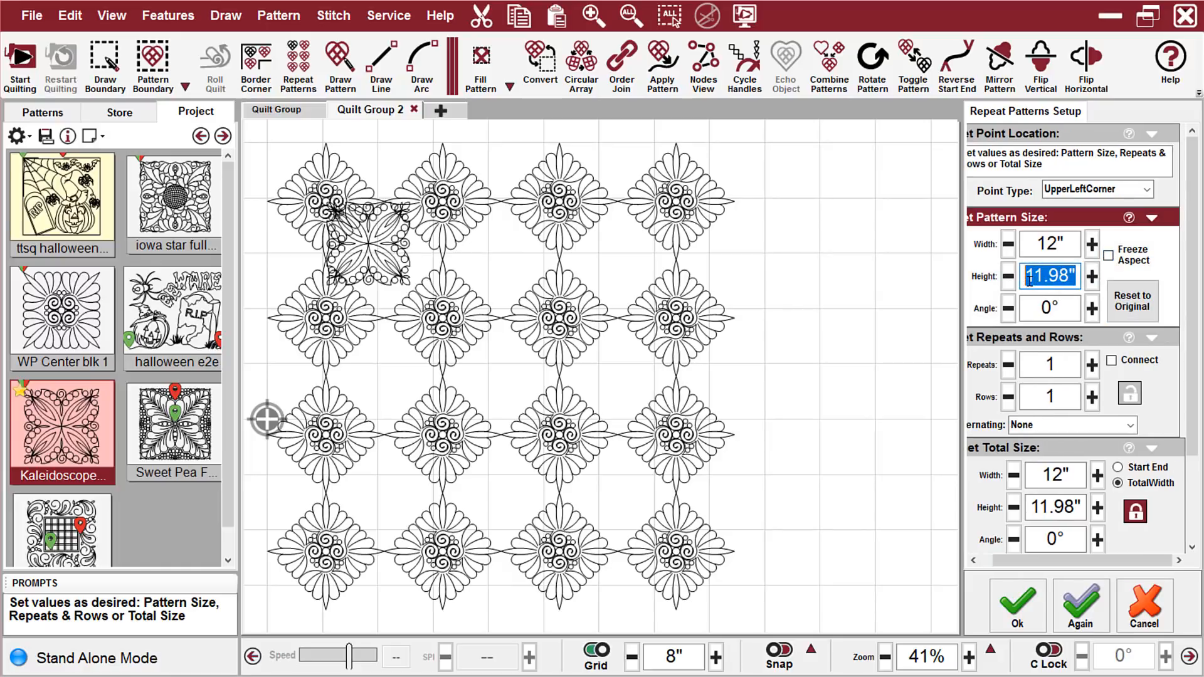
{"action": "type", "text": "11"}
{"action": "key", "text": "BackSpace"}
{"action": "type", "text": "22"}
{"action": "key", "text": "BackSpace"}
{"action": "key", "text": "Return"}
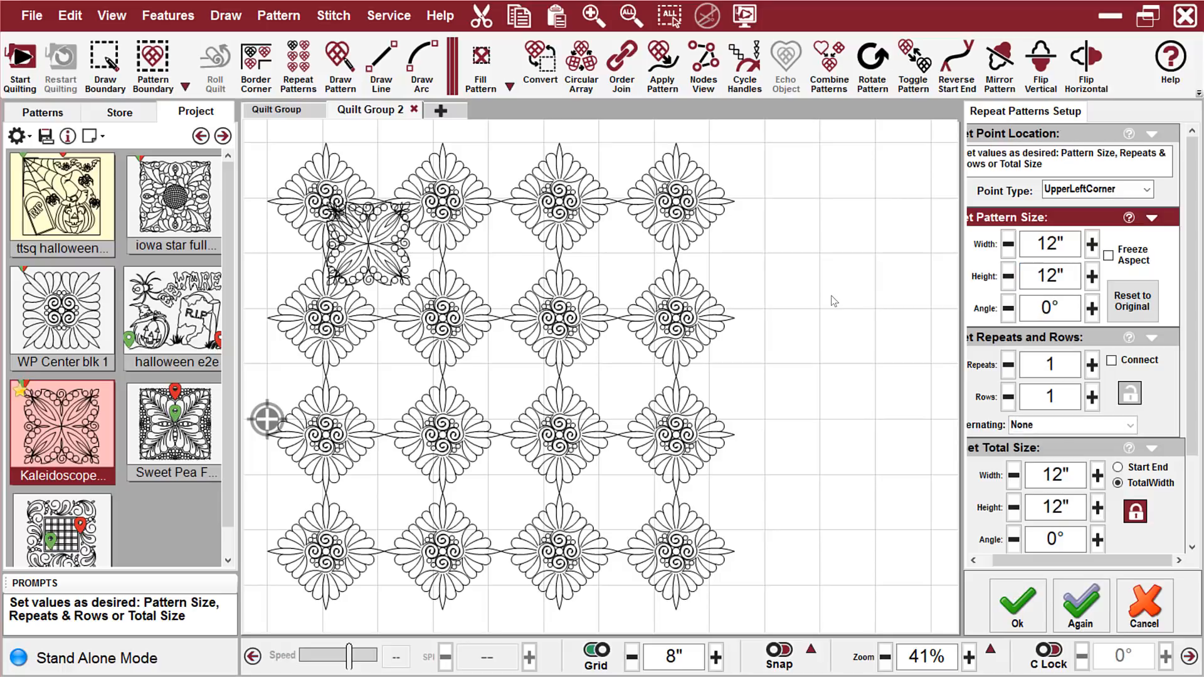
Set the Kaleidoscope pattern's angle to 45°
{"action": "left_click", "coordinate": [1035, 313]}
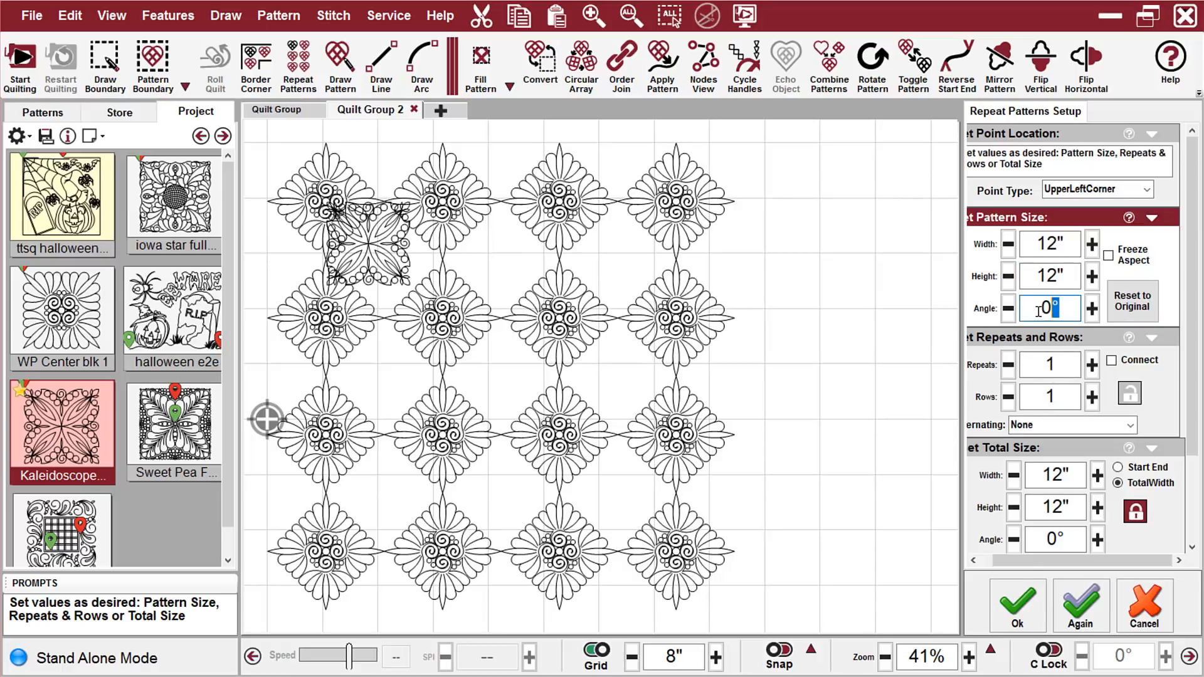
{"action": "type", "text": "45"}
{"action": "key", "text": "Return"}
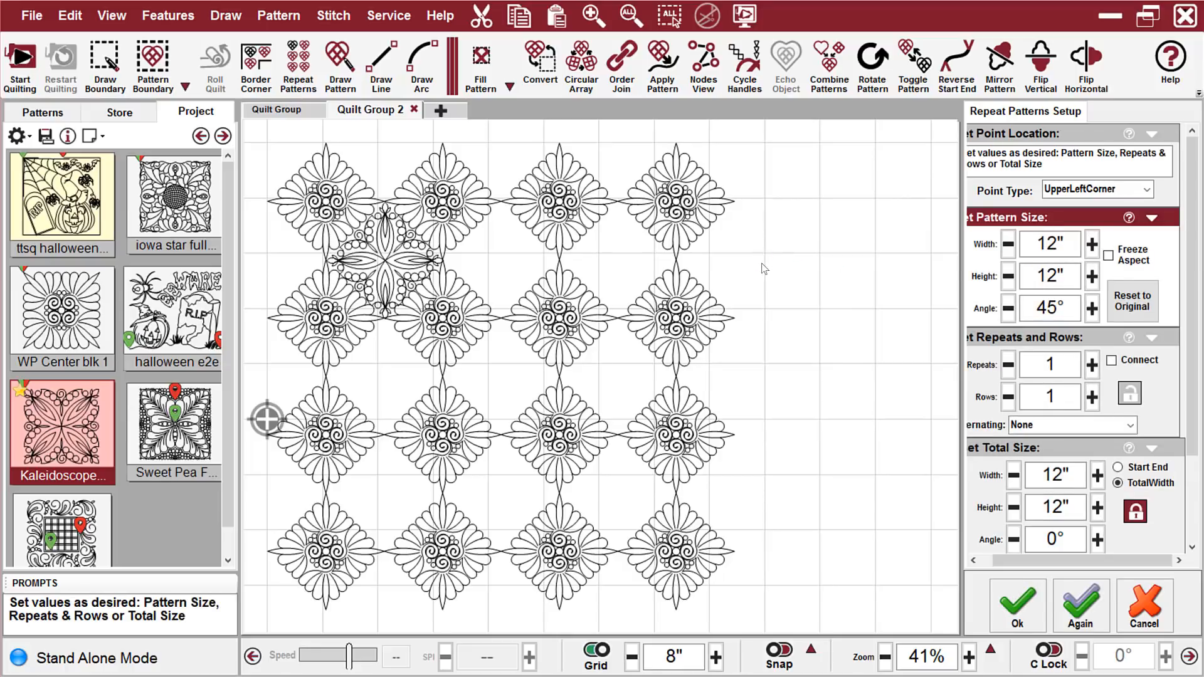
Lock the repeats and rows for the Kaleidoscope pattern and set 3 repeats and 3 rows
{"action": "left_click", "coordinate": [1153, 134]}
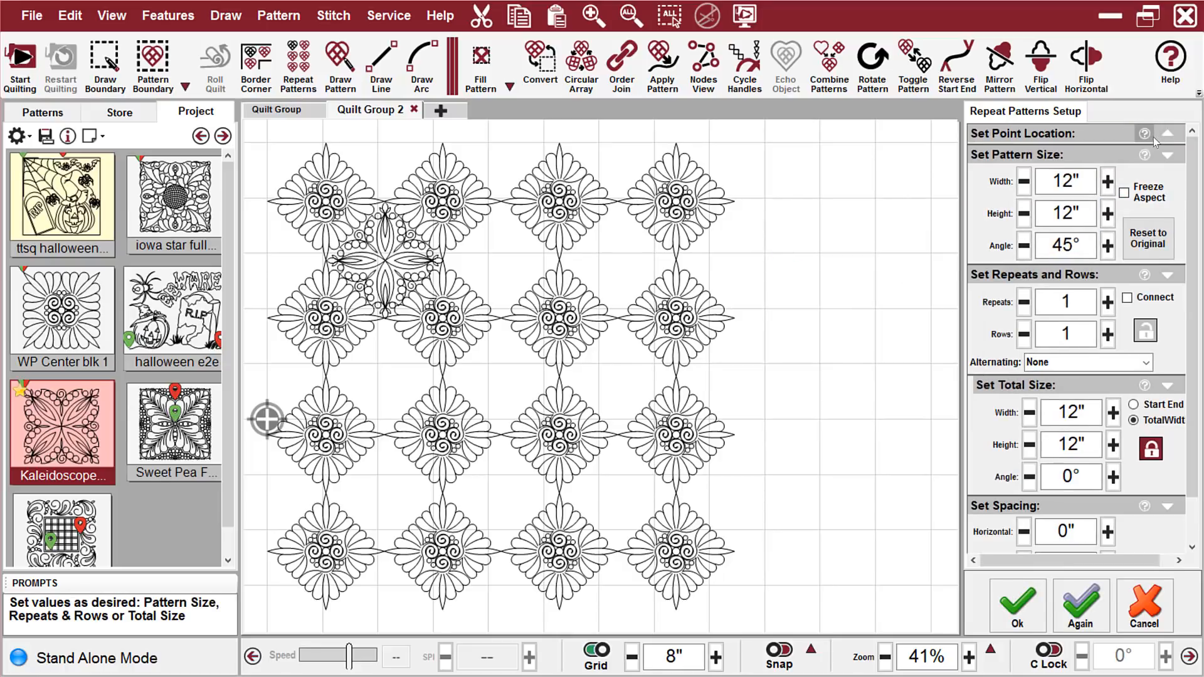
{"action": "left_click", "coordinate": [1145, 332]}
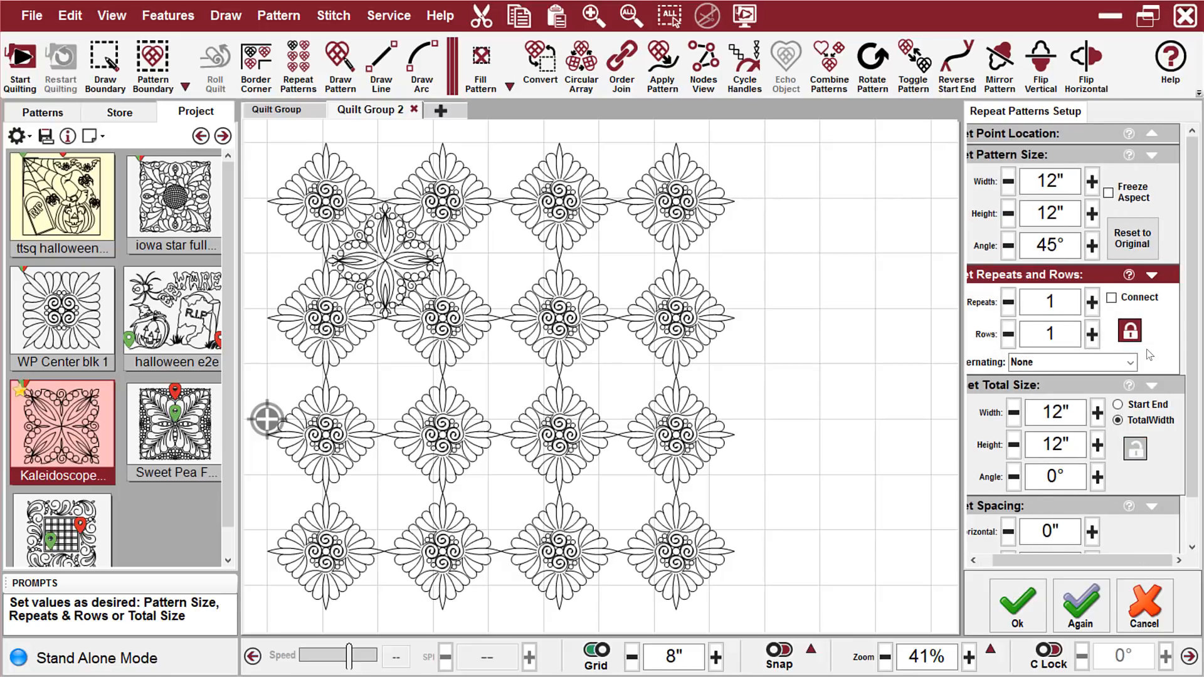
{"action": "left_click", "coordinate": [1092, 303]}
{"action": "left_click", "coordinate": [1092, 303]}
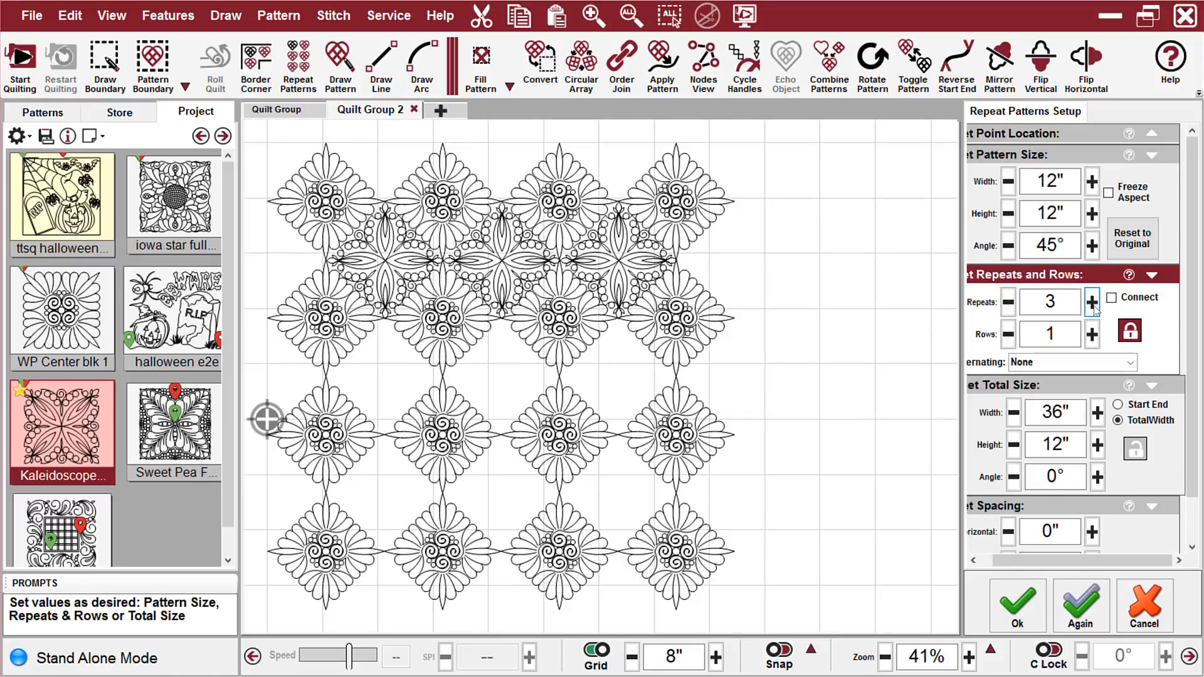
{"action": "left_click", "coordinate": [1092, 333]}
{"action": "left_click", "coordinate": [1092, 334]}
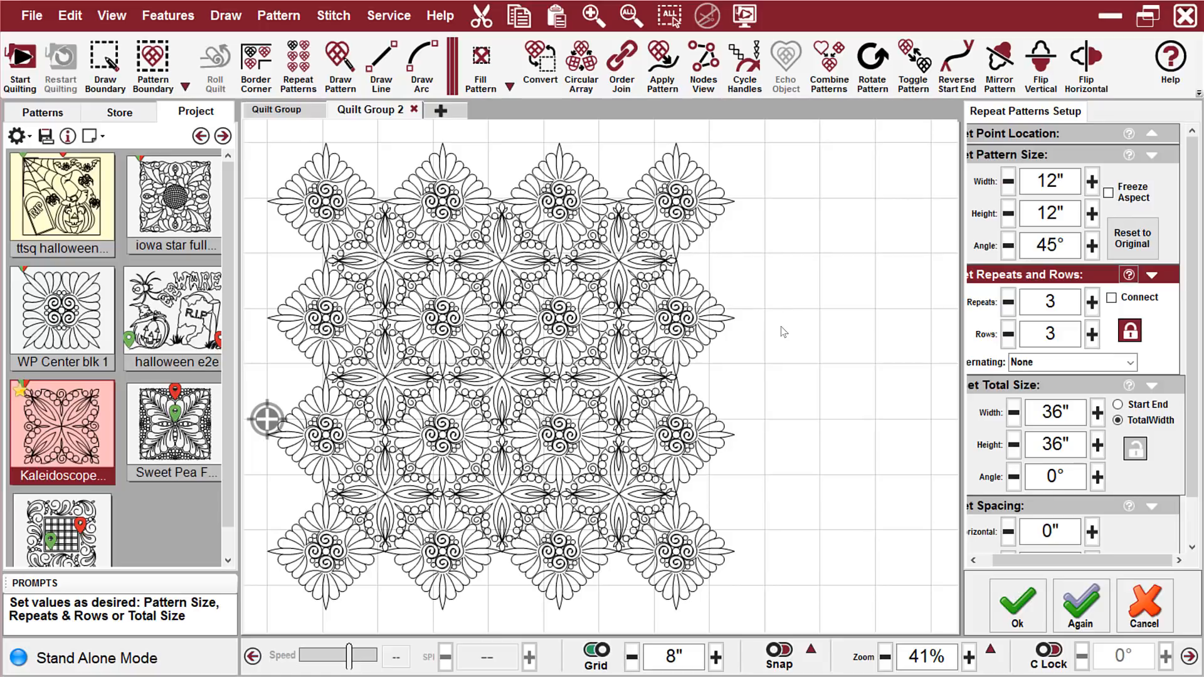
Try the crosshatched block in the repeat layout and switch back to the Kaleidoscope block
{"action": "left_click", "coordinate": [61, 533]}
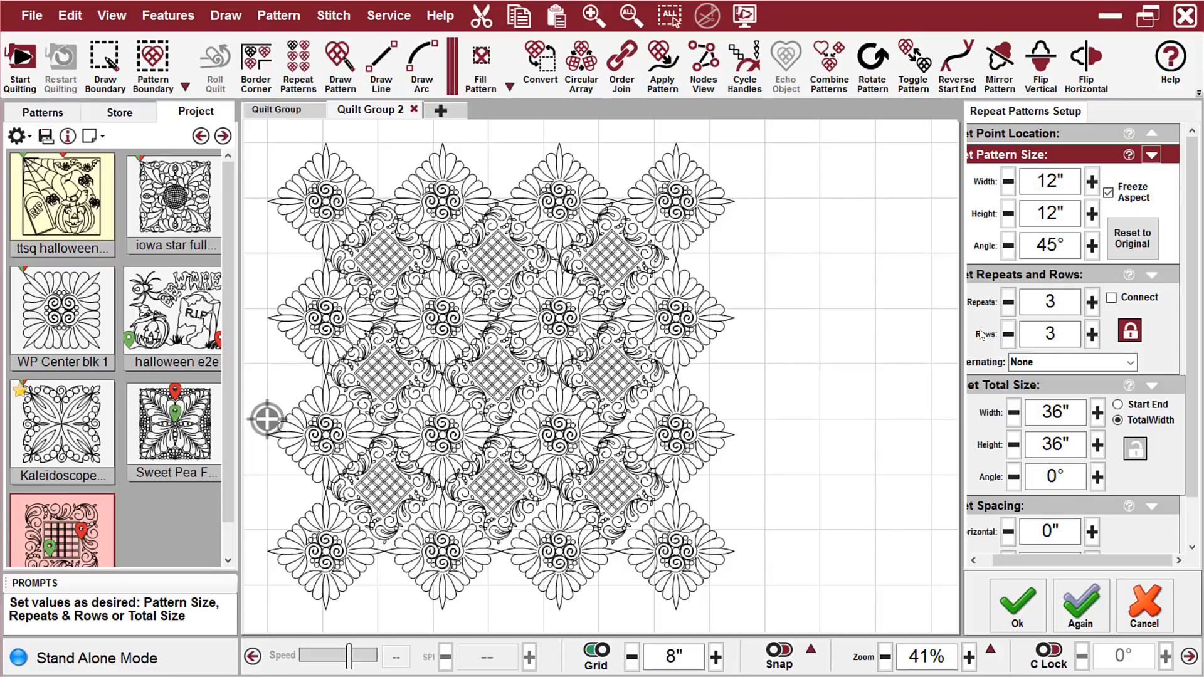
{"action": "left_click", "coordinate": [56, 433]}
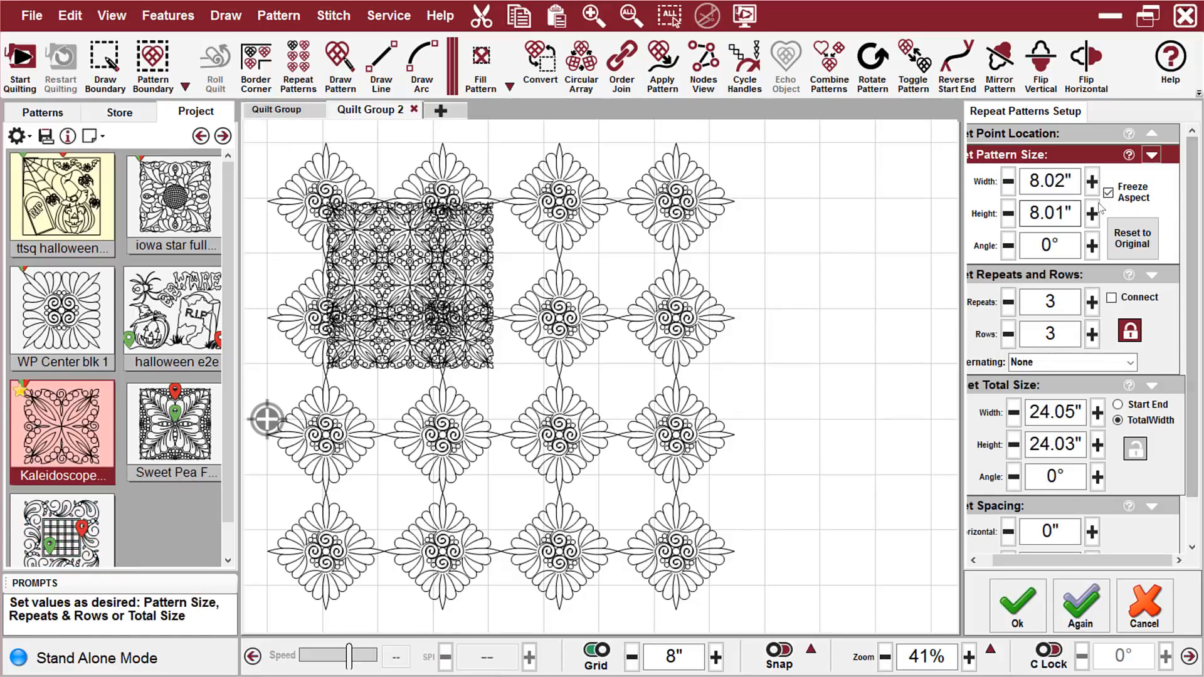
Enter 12" for both the width and height of the reselected Kaleidoscope pattern, leaving its aspect frozen
{"action": "left_click_drag", "start_coordinate": [1078, 181], "coordinate": [1022, 180]}
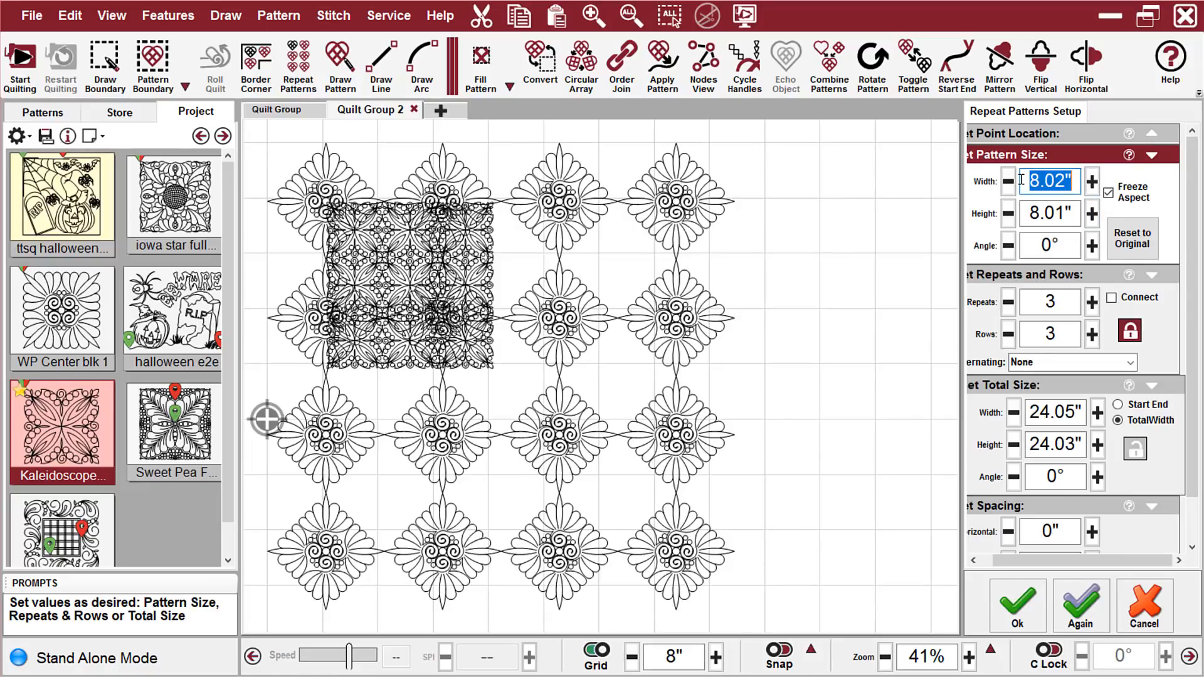
{"action": "type", "text": "12"}
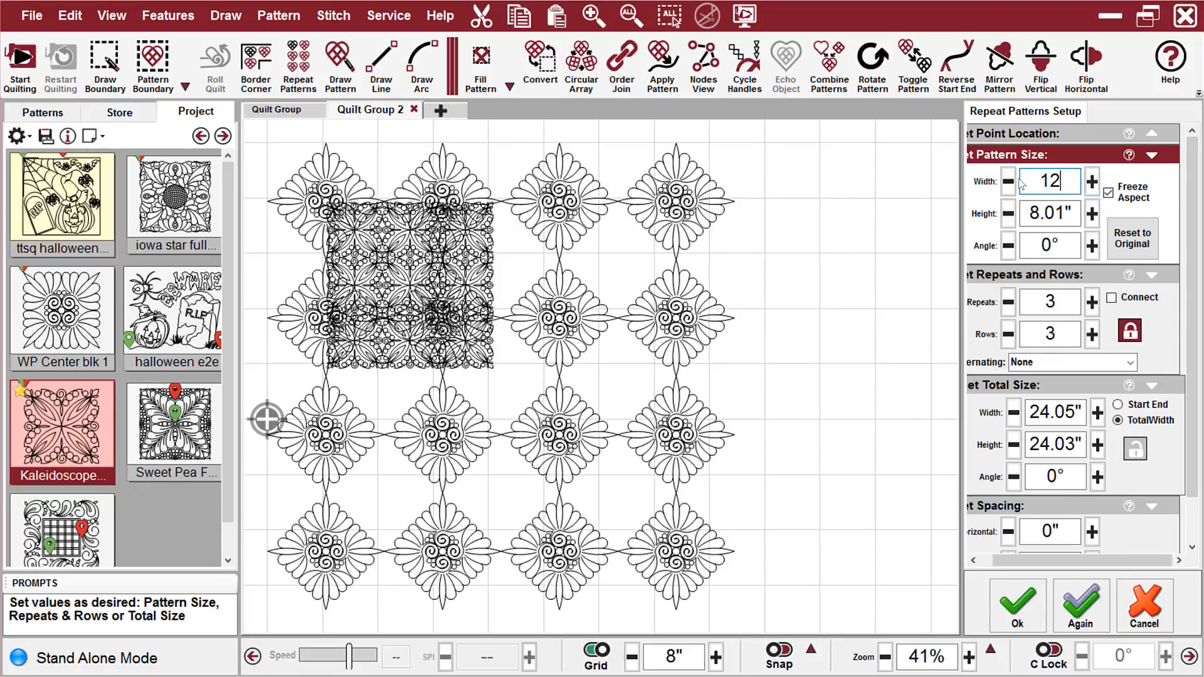
{"action": "key", "text": "Return"}
{"action": "left_click_drag", "start_coordinate": [1066, 214], "coordinate": [1018, 221]}
{"action": "type", "text": "12"}
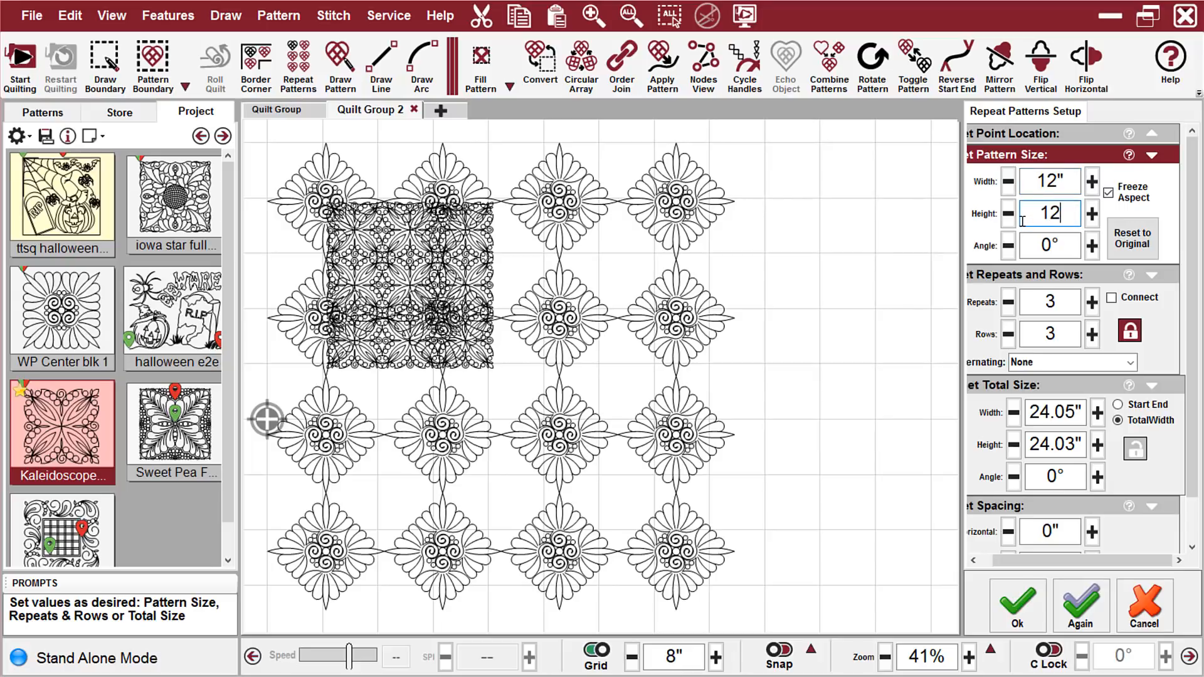
{"action": "key", "text": "Return"}
Step the Kaleidoscope pattern's height down to 11" and back up to 12" with the aspect frozen
{"action": "left_click", "coordinate": [1013, 215]}
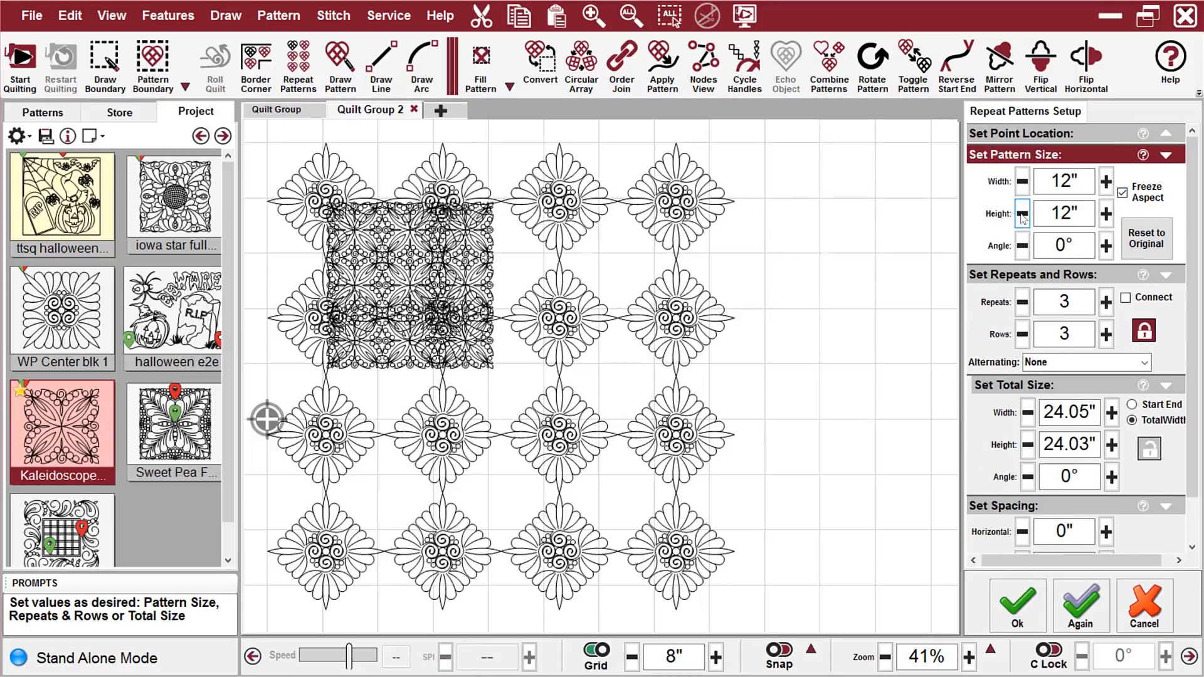
{"action": "left_click", "coordinate": [1023, 215]}
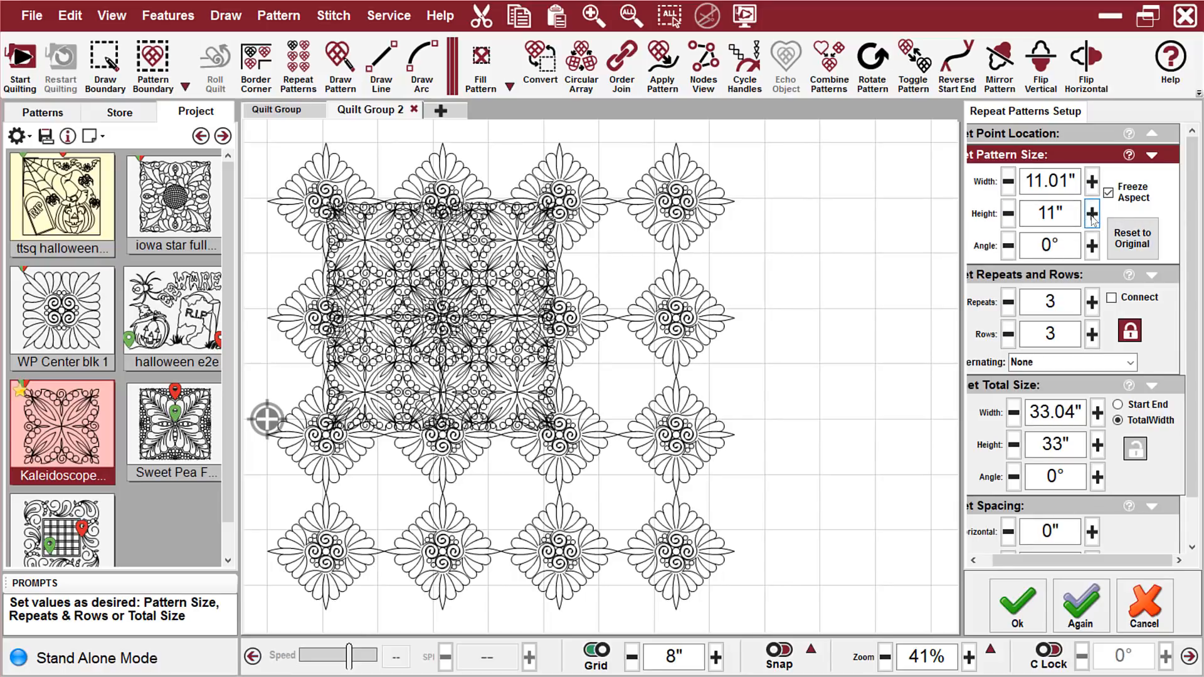
{"action": "left_click", "coordinate": [1092, 214]}
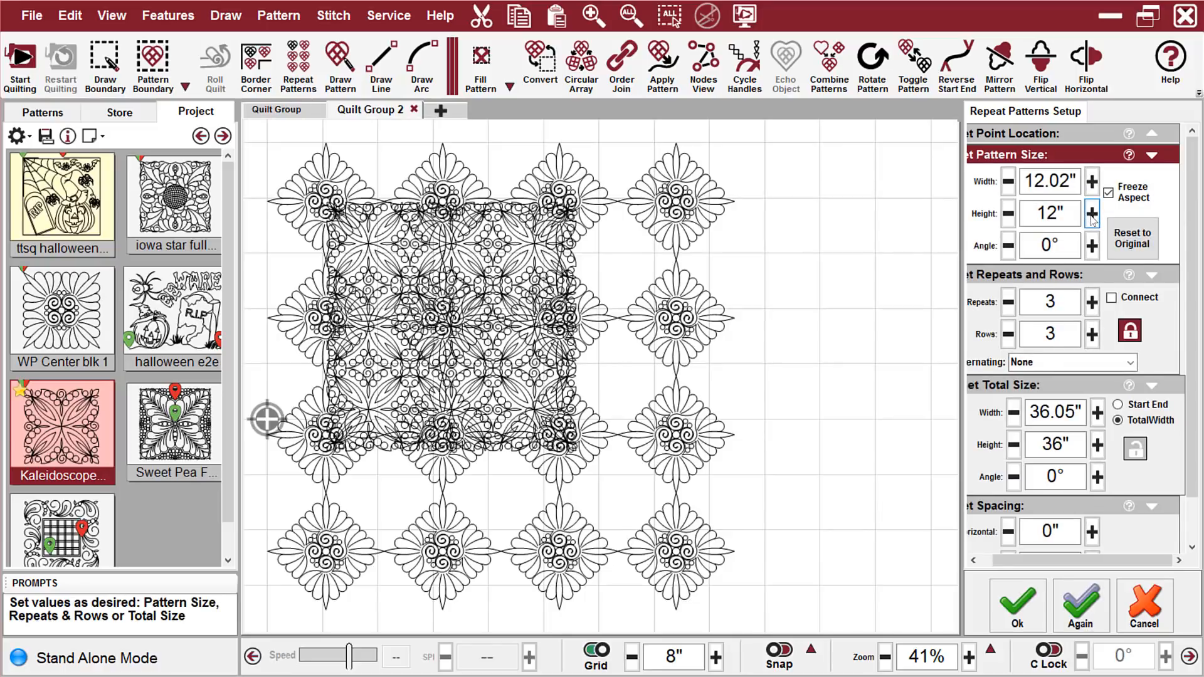
Restore the Kaleidoscope pattern's angle to 45° and accept its 3-by-3 repeat layout
{"action": "left_click", "coordinate": [1037, 247]}
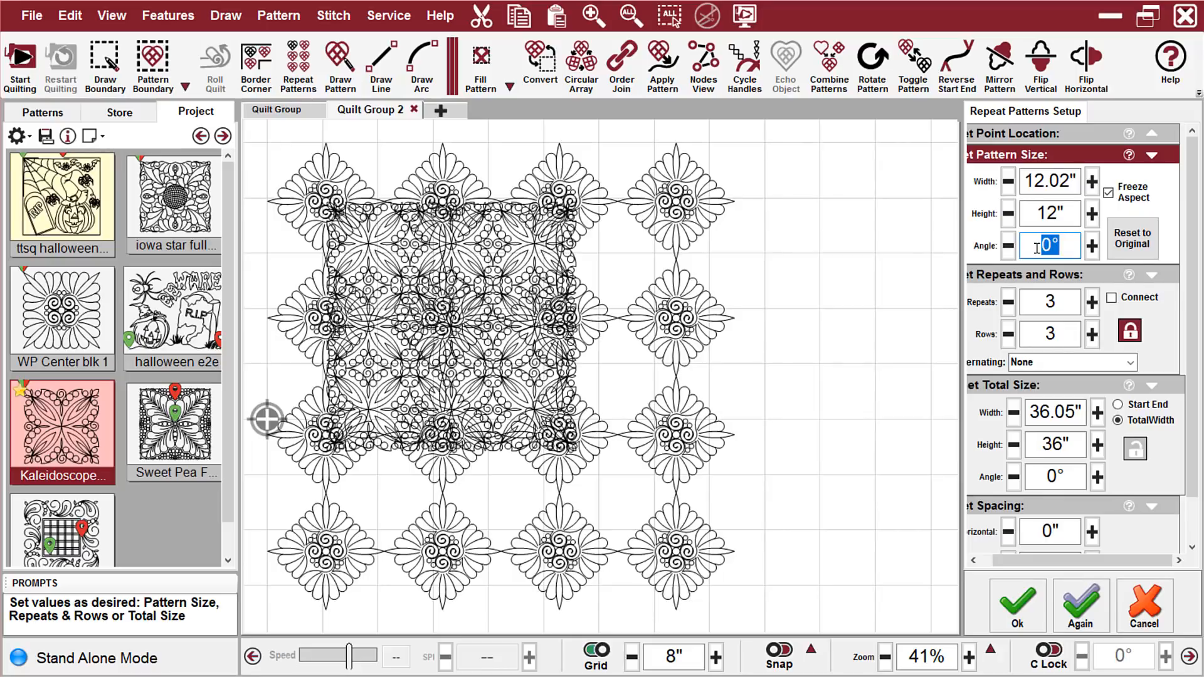
{"action": "type", "text": "45"}
{"action": "key", "text": "Return"}
{"action": "left_click", "coordinate": [1074, 246]}
{"action": "left_click", "coordinate": [1093, 247]}
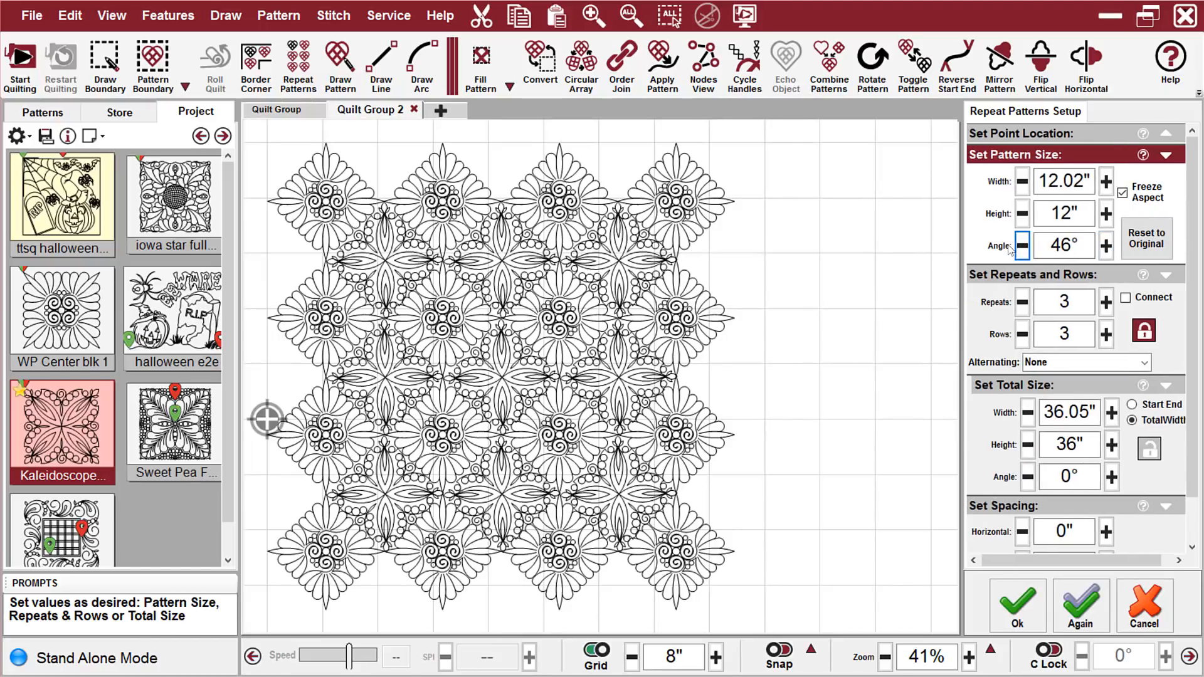
{"action": "left_click", "coordinate": [1009, 246]}
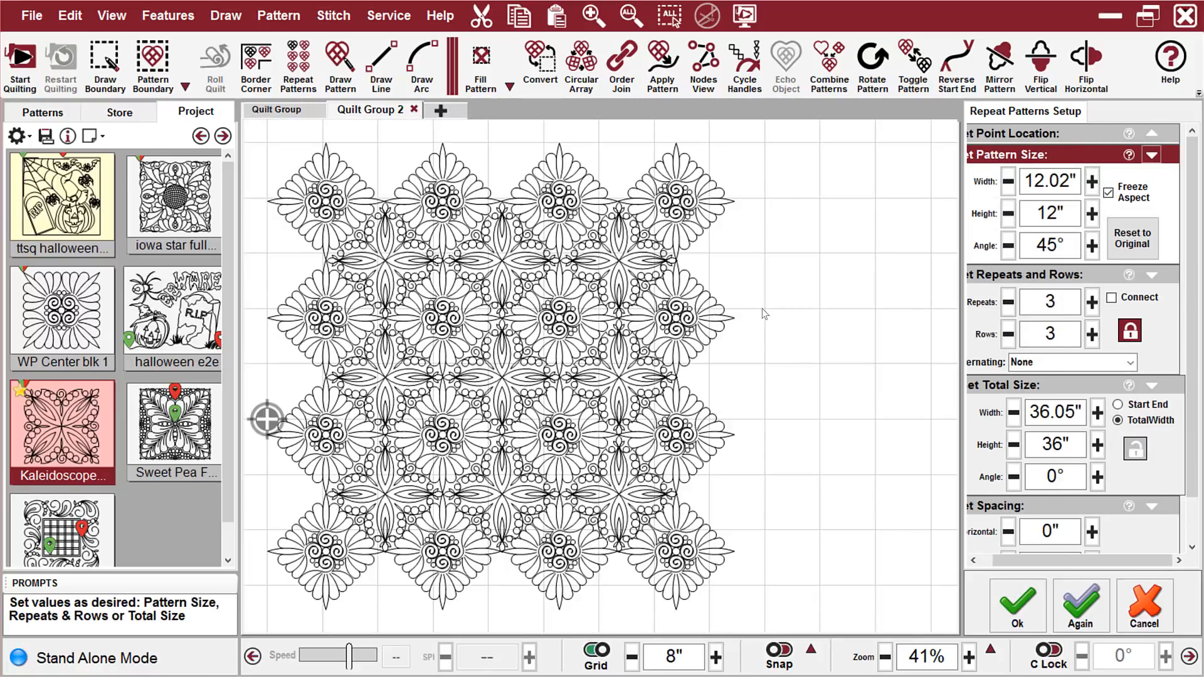
{"action": "left_click", "coordinate": [1017, 603]}
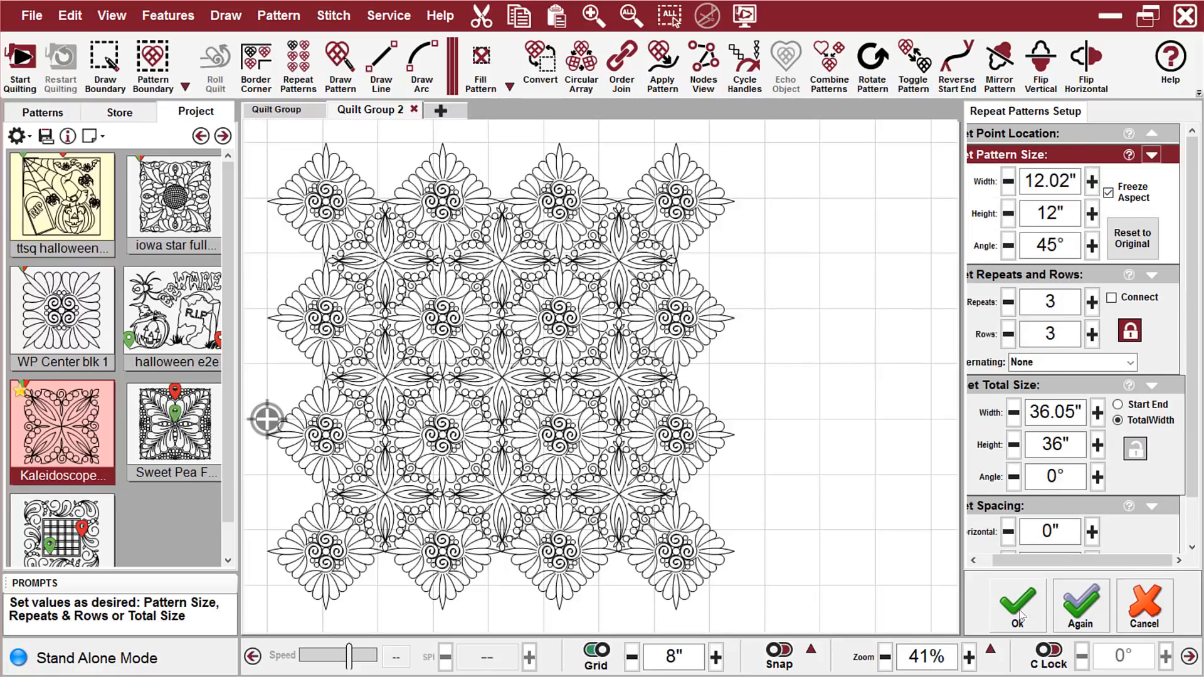